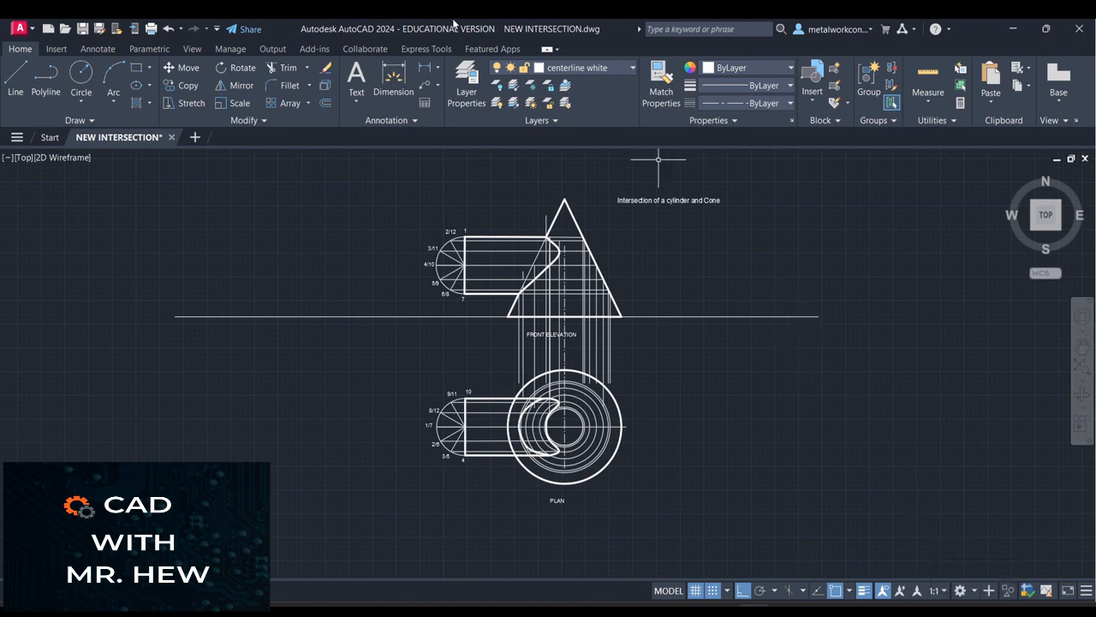
{"action": "left_click", "coordinate": [169, 29]}
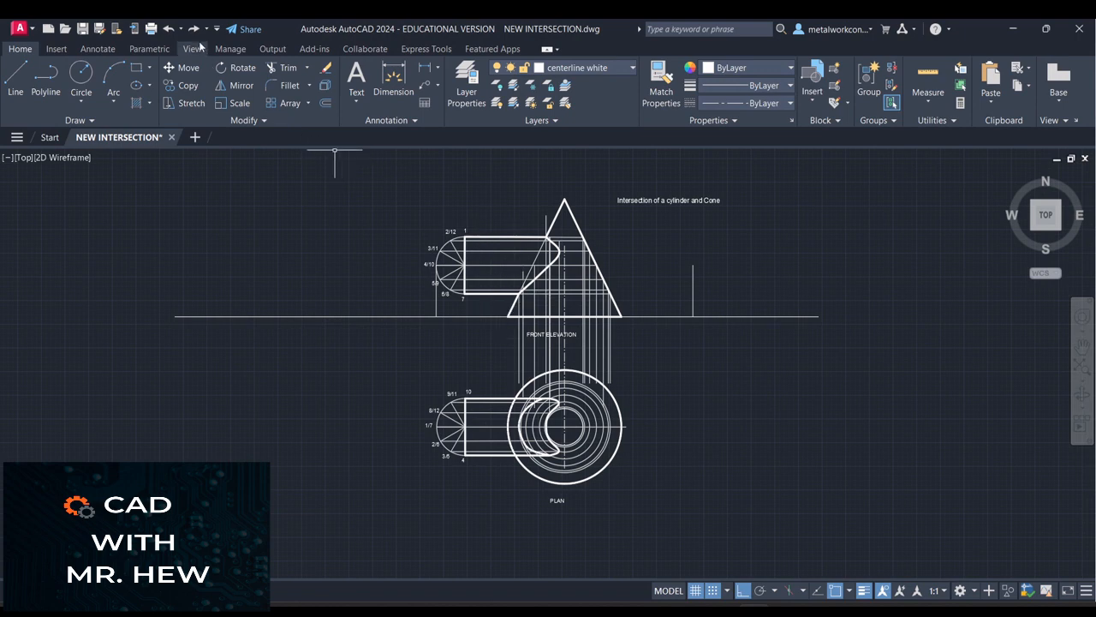
{"action": "left_click", "coordinate": [171, 33]}
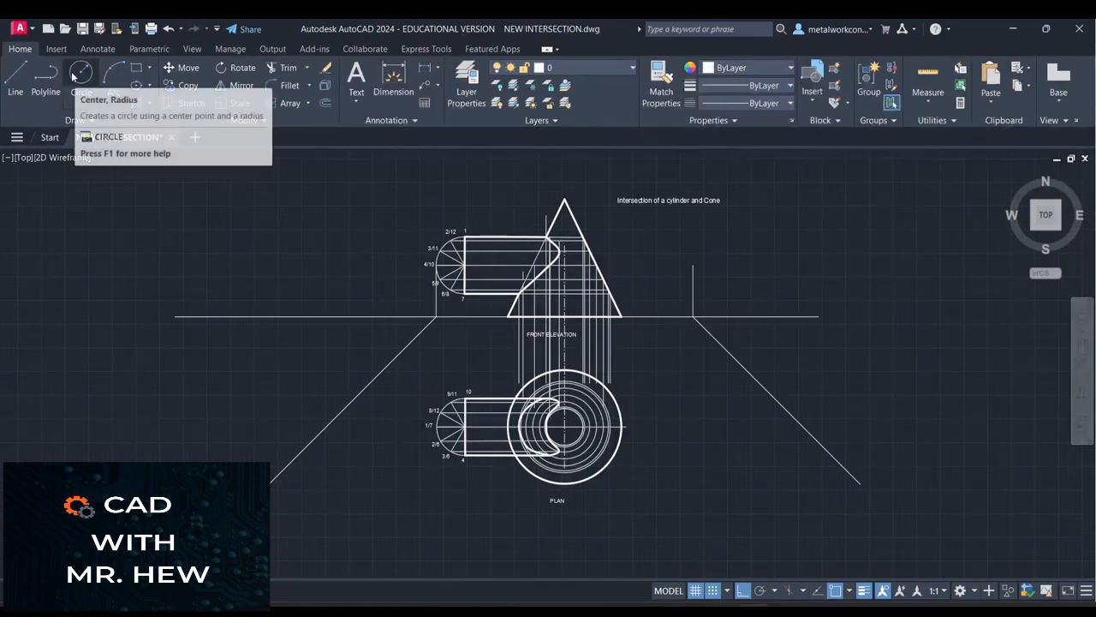
Step: Draw a horizontal projection line from the cone's apex in the front elevation, extending right beyond the outer end of the right-hand diagonal
{"action": "left_click", "coordinate": [19, 72]}
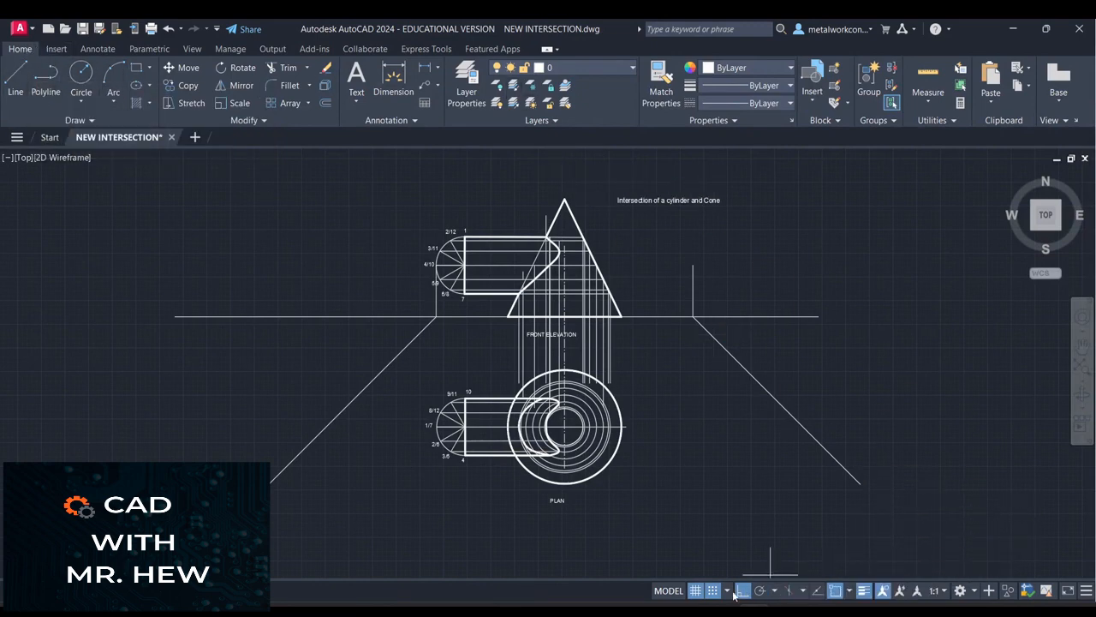
{"action": "left_click", "coordinate": [565, 199]}
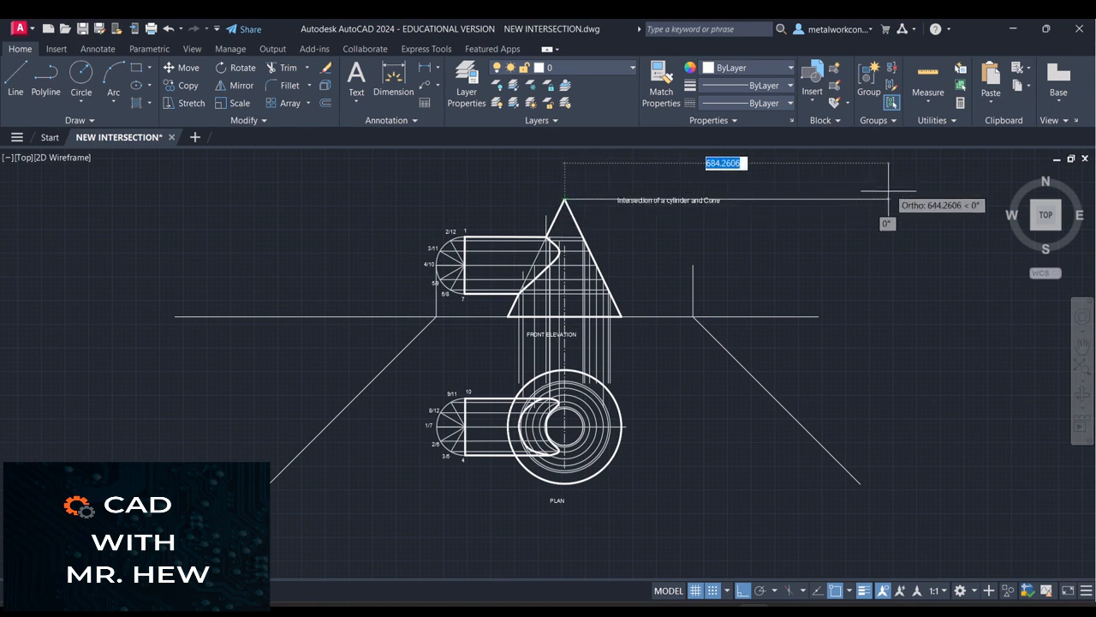
{"action": "left_click", "coordinate": [926, 200]}
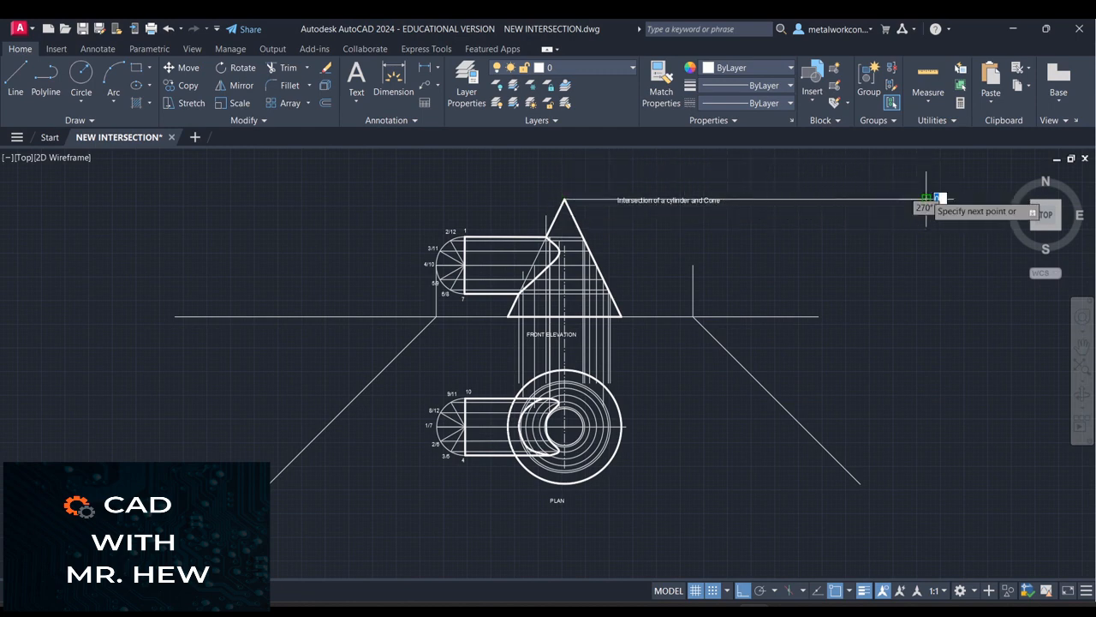
{"action": "key", "text": "Return"}
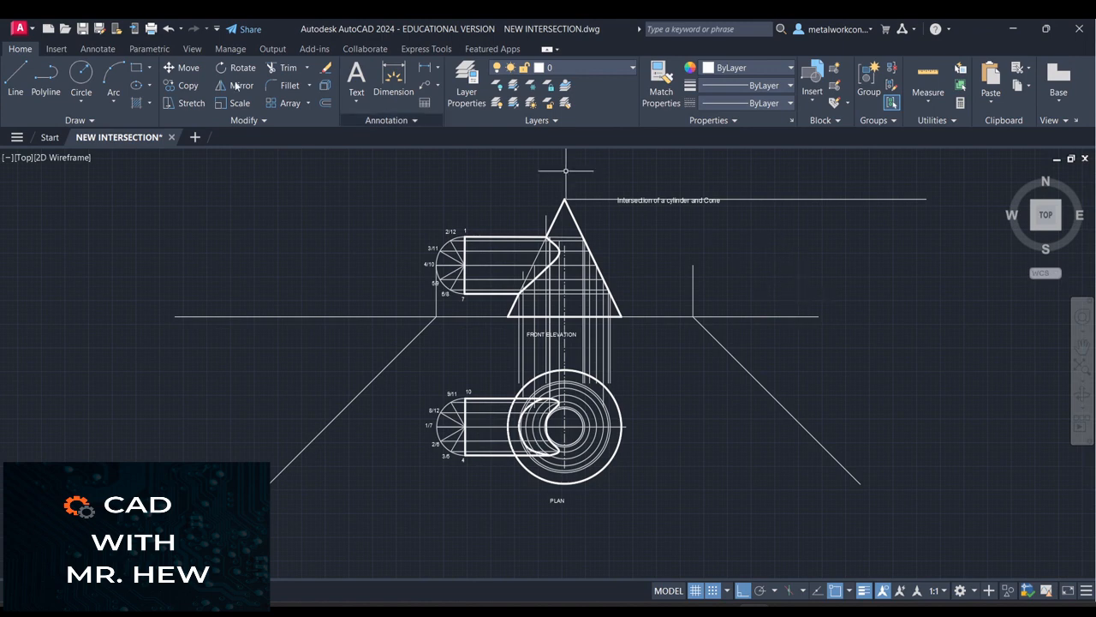
Step: Extend the horizontal baseline under the front elevation by about 287 units to the right with a new line from its right end
{"action": "left_click", "coordinate": [24, 77]}
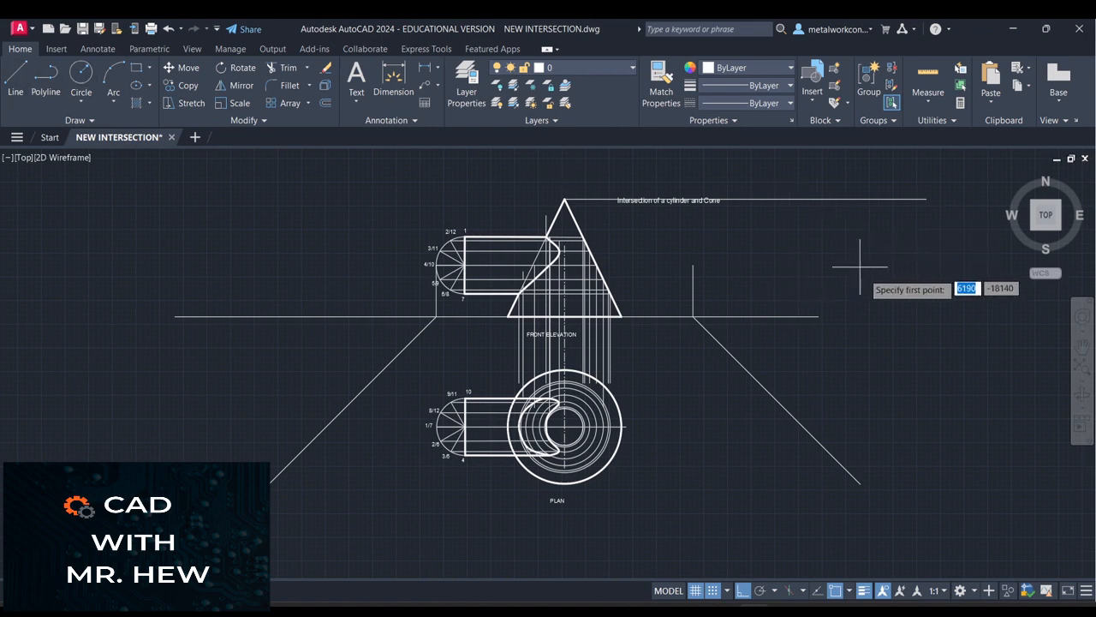
{"action": "left_click", "coordinate": [818, 316]}
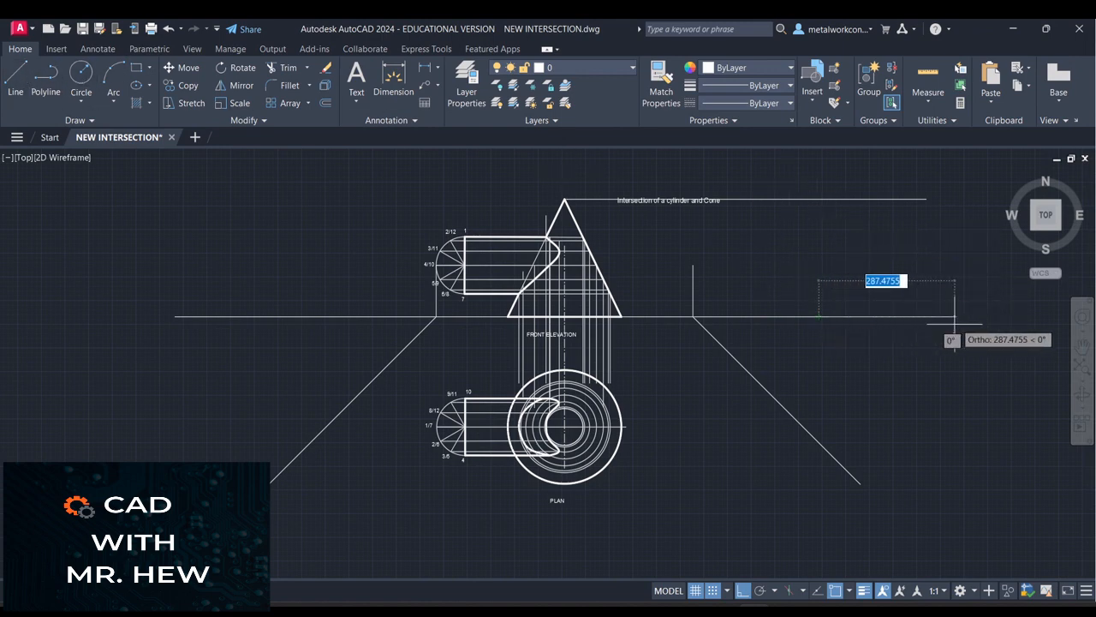
{"action": "left_click", "coordinate": [955, 317]}
{"action": "key", "text": "Return"}
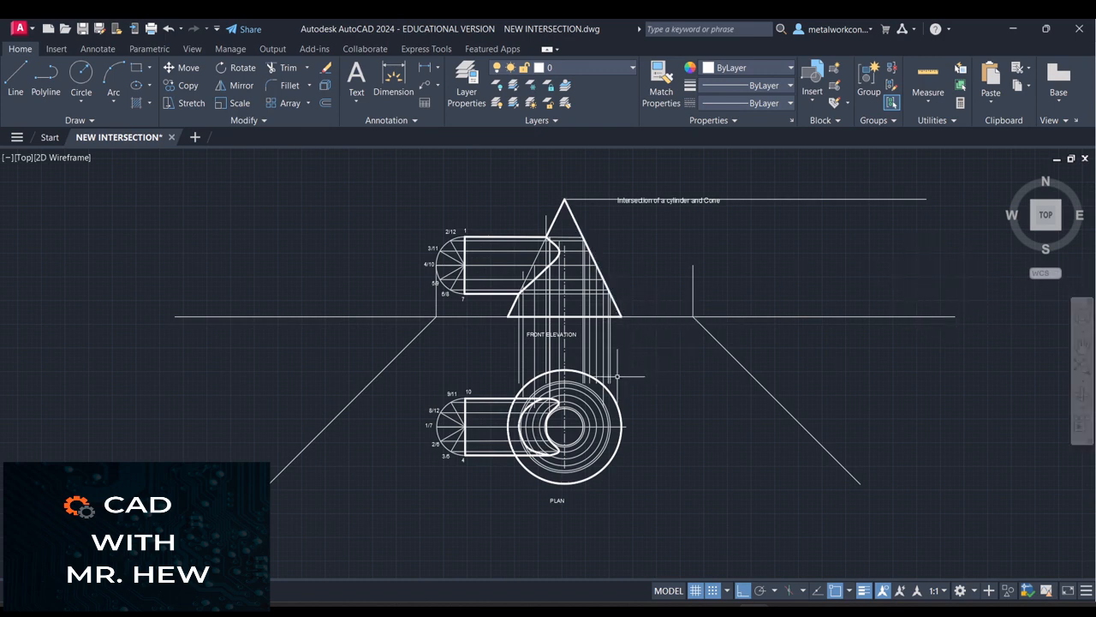
{"action": "left_click", "coordinate": [15, 78]}
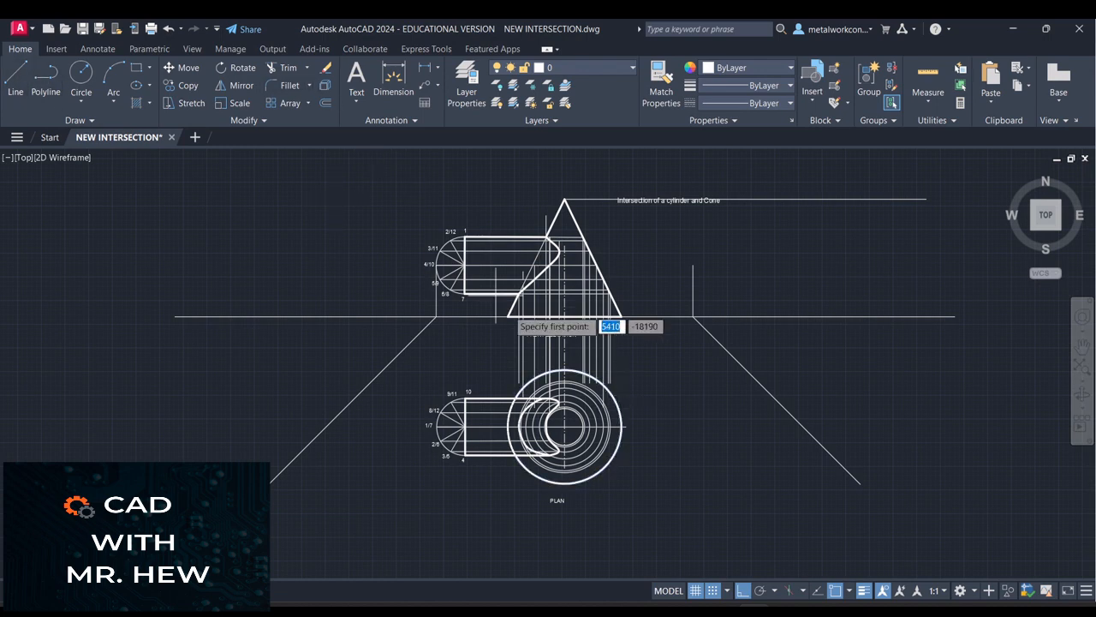
{"action": "left_click", "coordinate": [564, 425]}
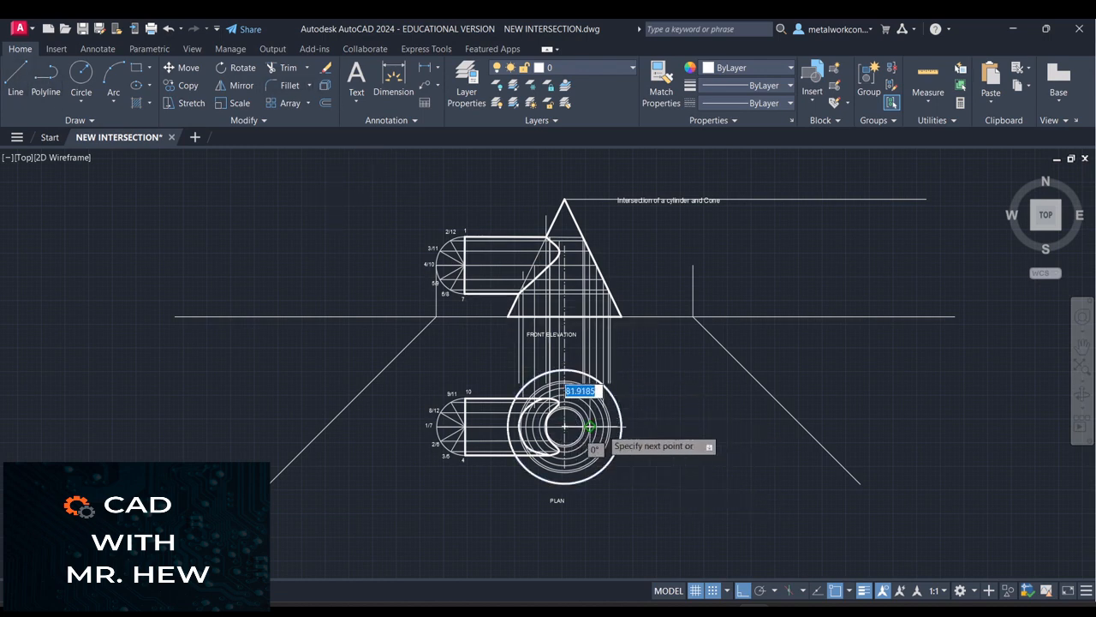
{"action": "left_click", "coordinate": [806, 428]}
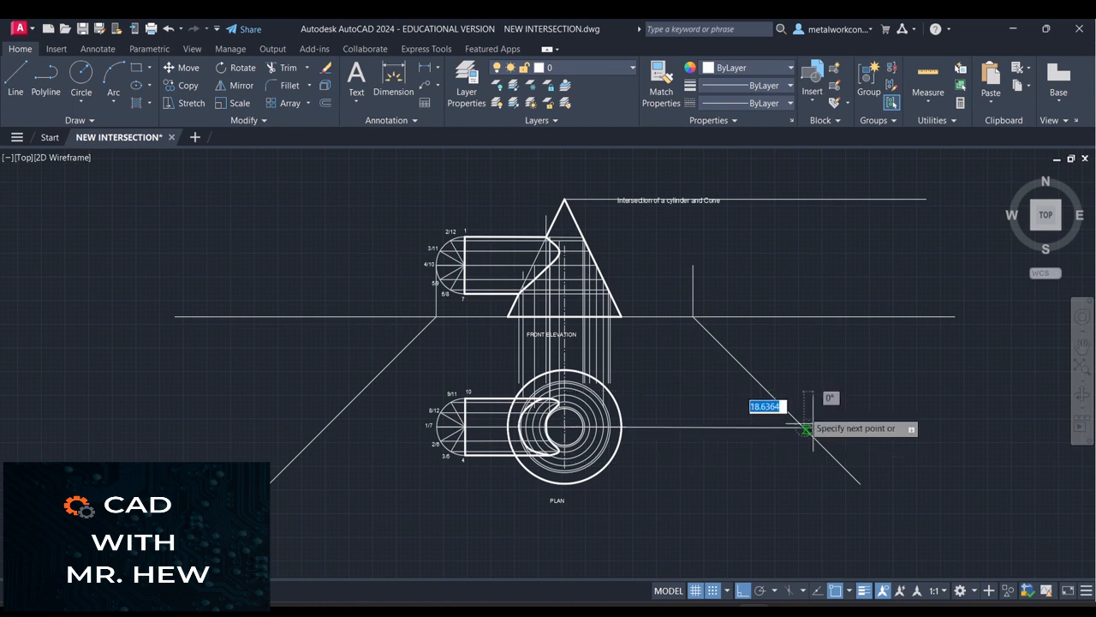
{"action": "left_click", "coordinate": [170, 31]}
Step: Draw a horizontal projection line from the centre of the plan circles to the right, ending just past the right-hand diagonal
{"action": "left_click", "coordinate": [16, 77]}
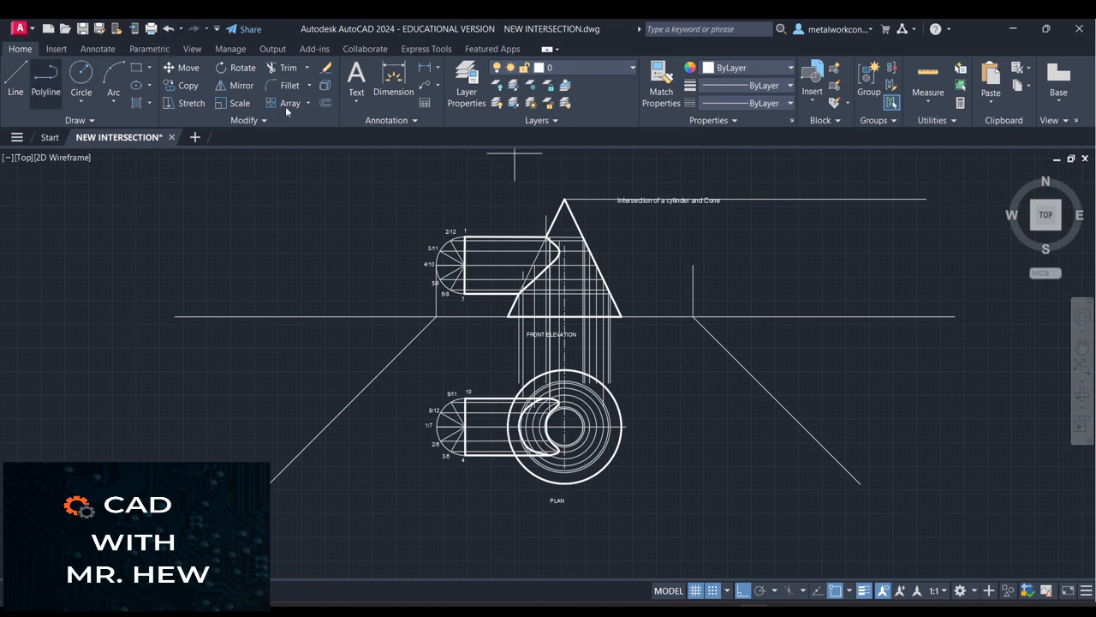
{"action": "left_click", "coordinate": [565, 426]}
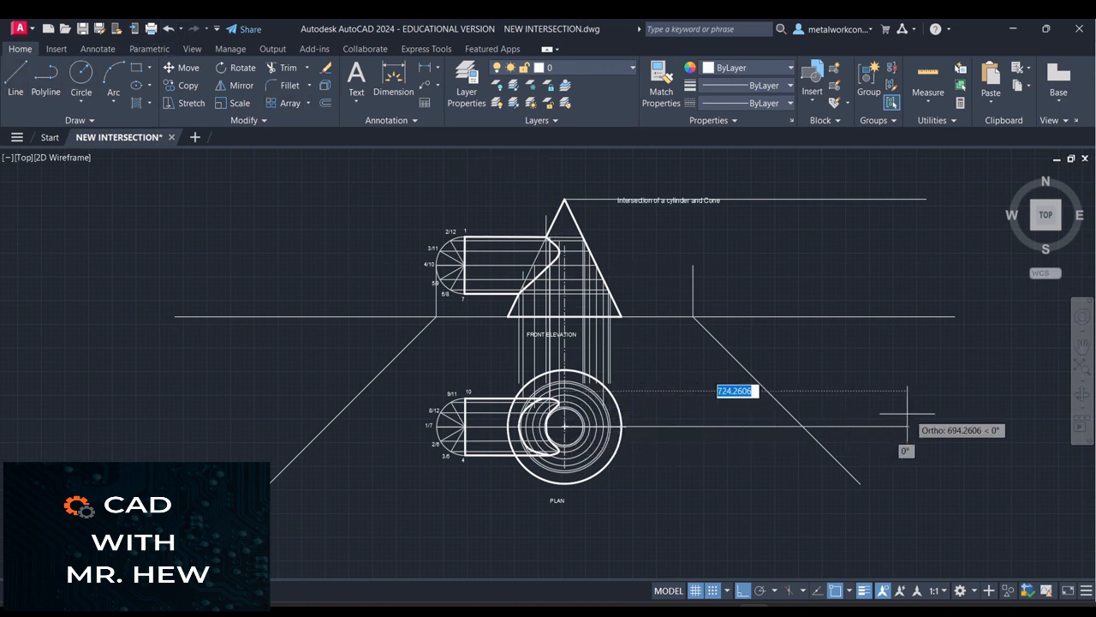
{"action": "left_click", "coordinate": [855, 426]}
{"action": "key", "text": "Escape"}
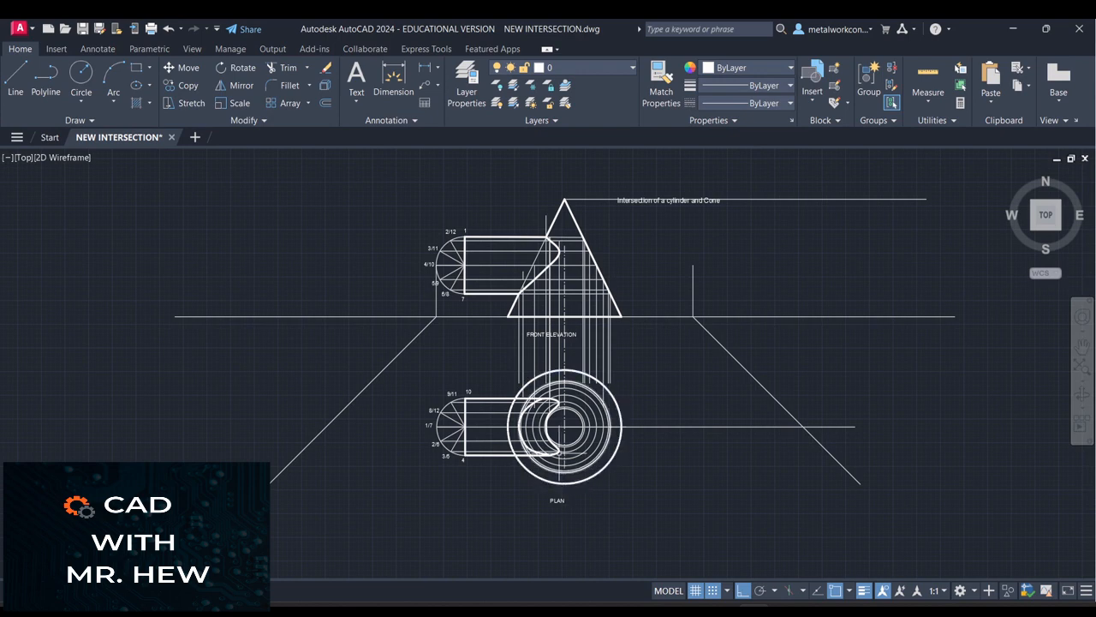
Step: Draw a 120-unit vertical line from the plan centre to the outer circle's bottom, and project that point horizontally past the right-hand diagonal's lower end
{"action": "left_click", "coordinate": [15, 79]}
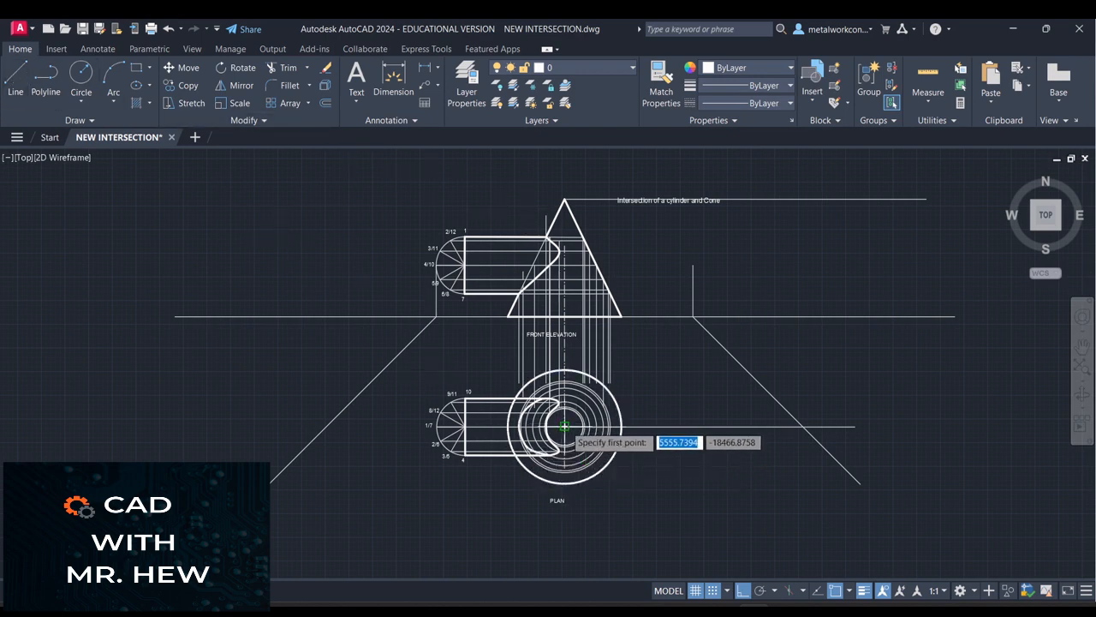
{"action": "left_click", "coordinate": [564, 426]}
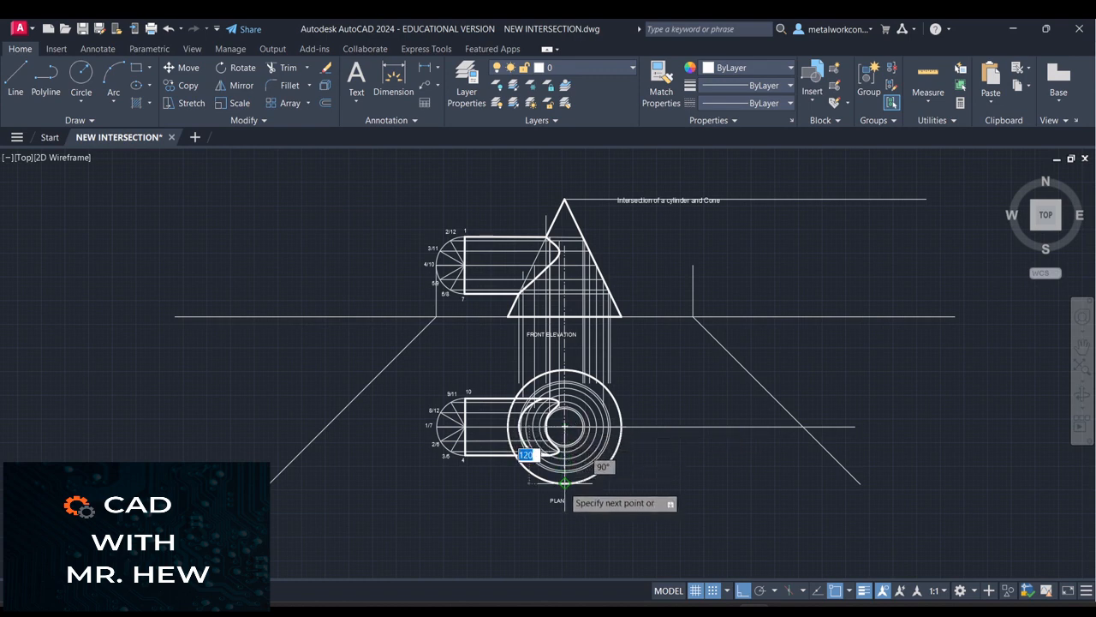
{"action": "left_click", "coordinate": [565, 482]}
{"action": "key", "text": "Escape"}
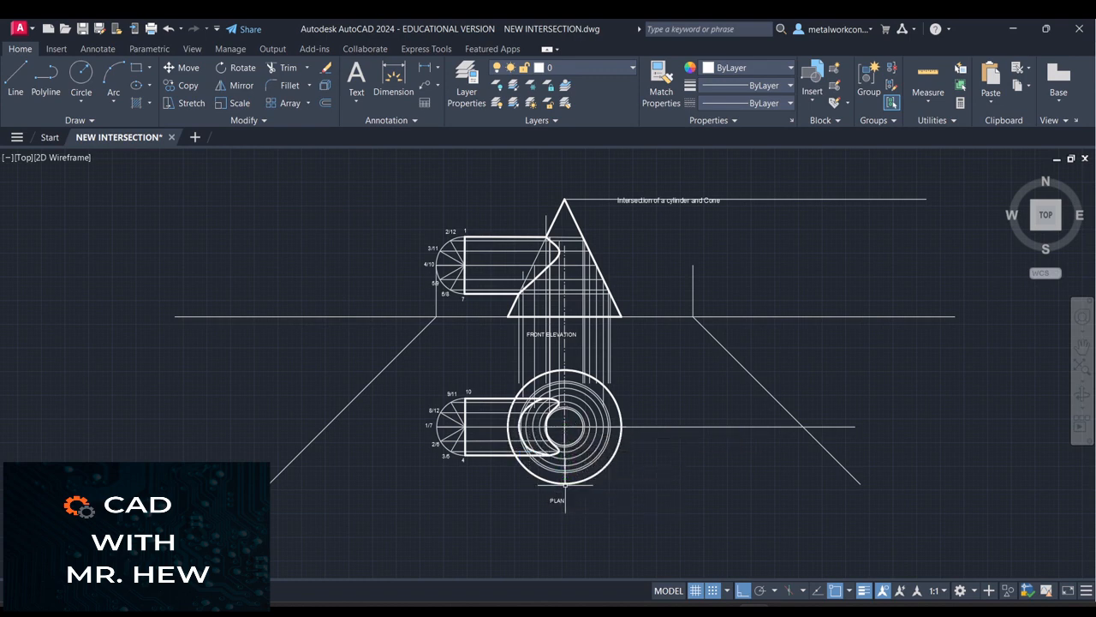
{"action": "key", "text": "Return"}
{"action": "left_click", "coordinate": [564, 482]}
{"action": "left_click", "coordinate": [880, 485]}
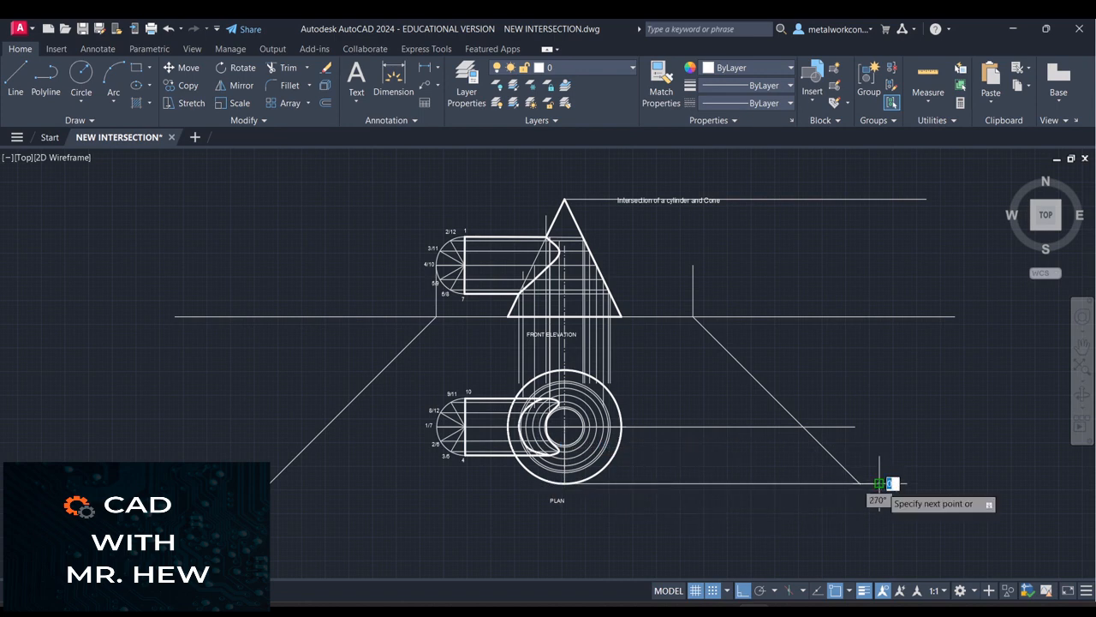
{"action": "key", "text": "Return"}
Step: Draw a vertical line from where the lowest plan projection line meets the right-hand diagonal up to the baseline
{"action": "scroll", "coordinate": [1044, 363], "scroll_direction": "up", "scroll_amount": 2}
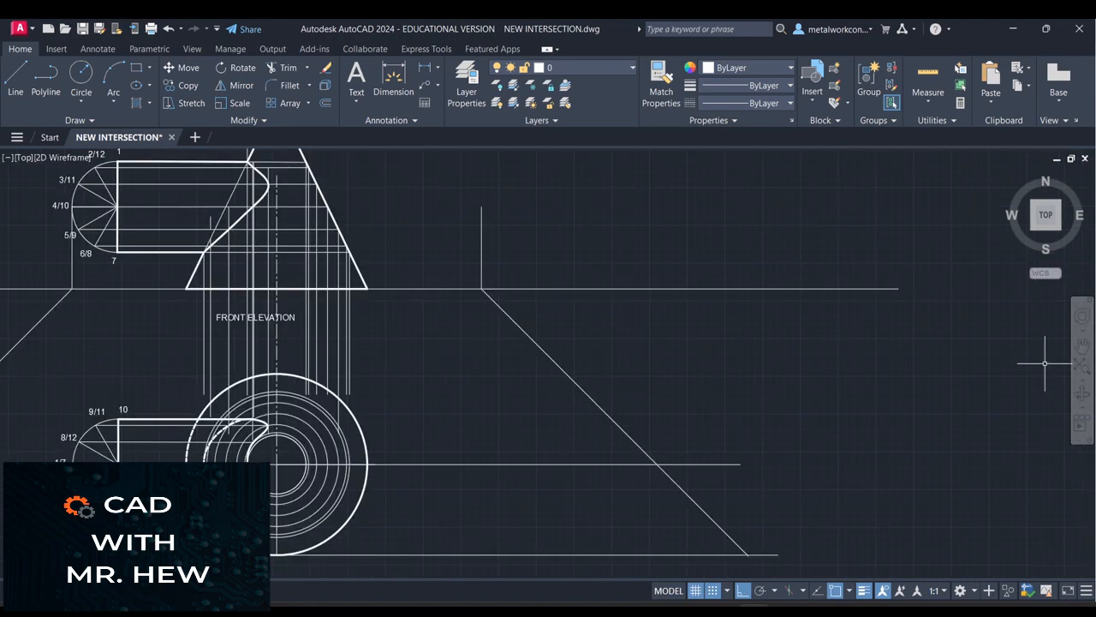
{"action": "left_click", "coordinate": [1083, 346]}
{"action": "left_click_drag", "start_coordinate": [936, 323], "coordinate": [1011, 340]}
{"action": "scroll", "coordinate": [1012, 342], "scroll_direction": "down", "scroll_amount": 2}
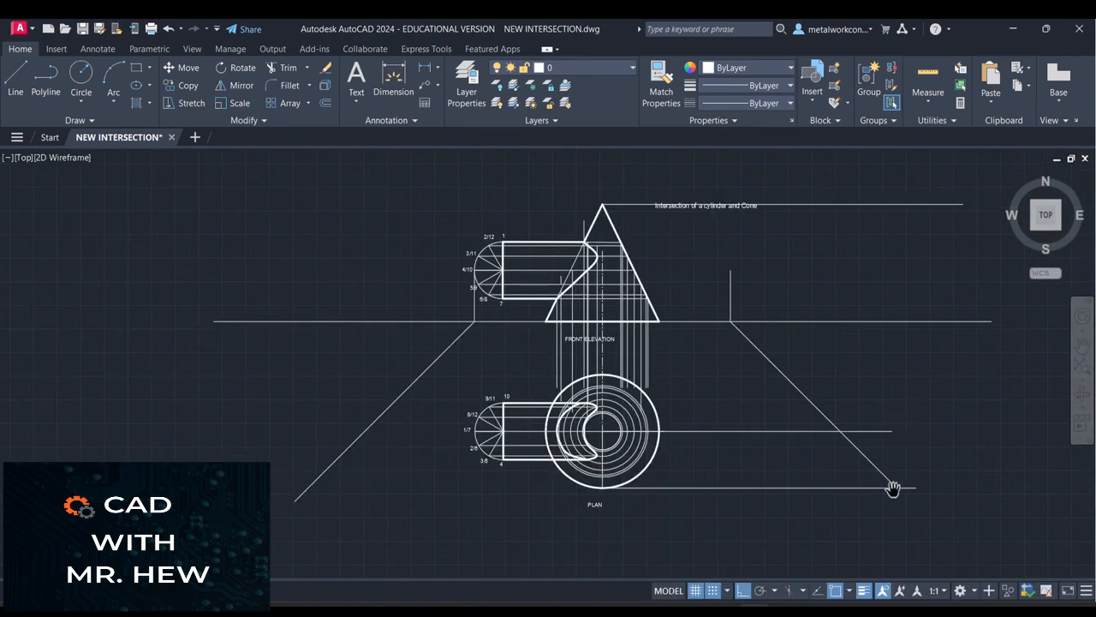
{"action": "left_click", "coordinate": [15, 76]}
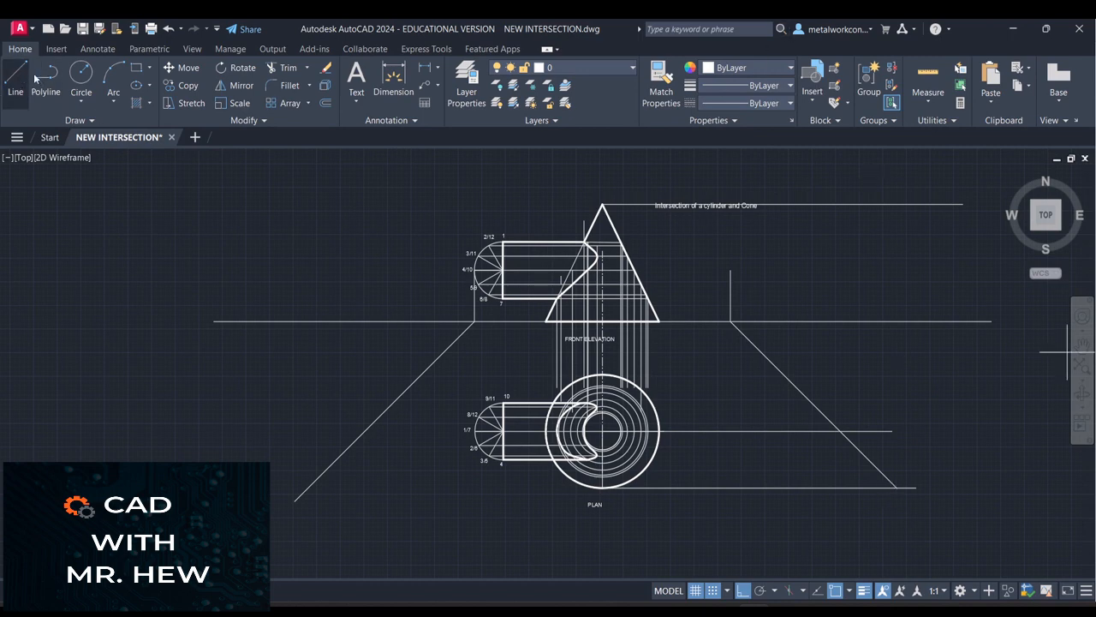
{"action": "left_click", "coordinate": [897, 487]}
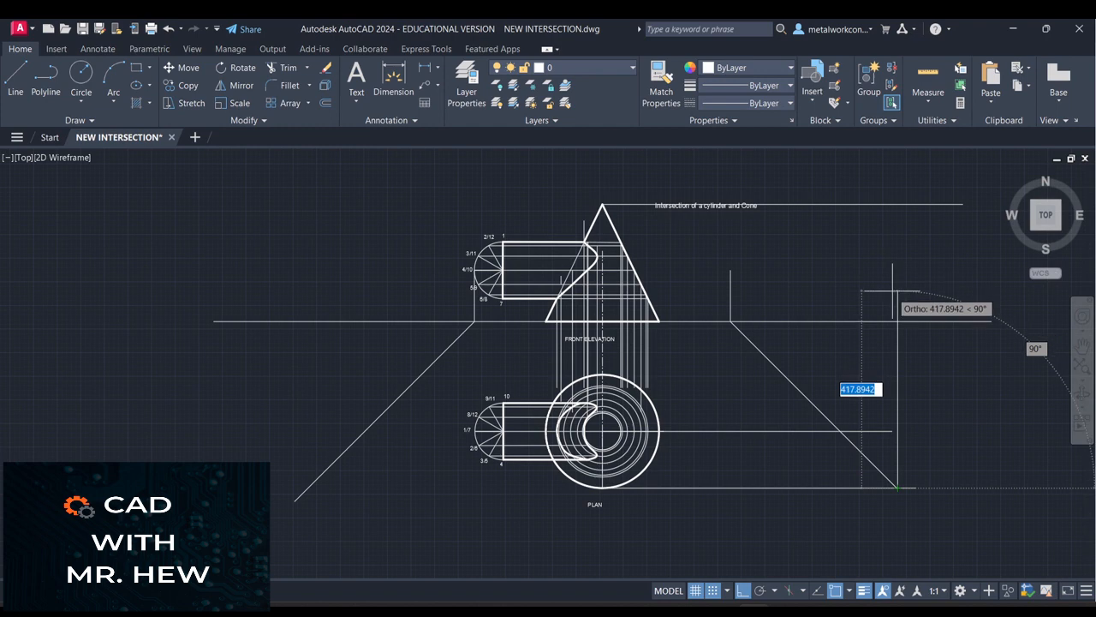
{"action": "left_click", "coordinate": [897, 322]}
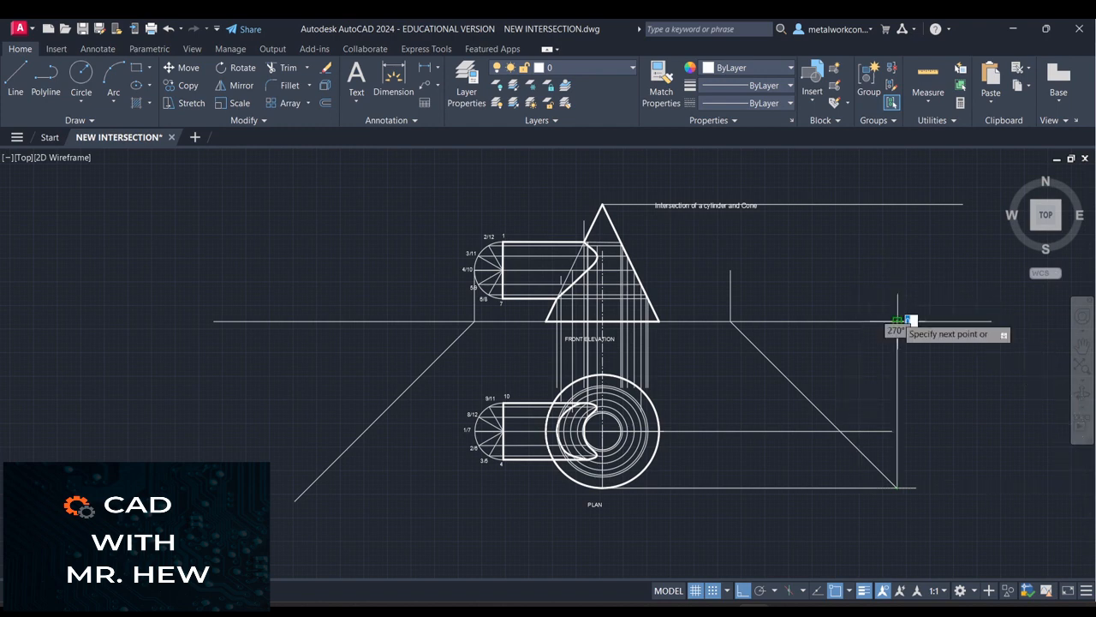
{"action": "key", "text": "Escape"}
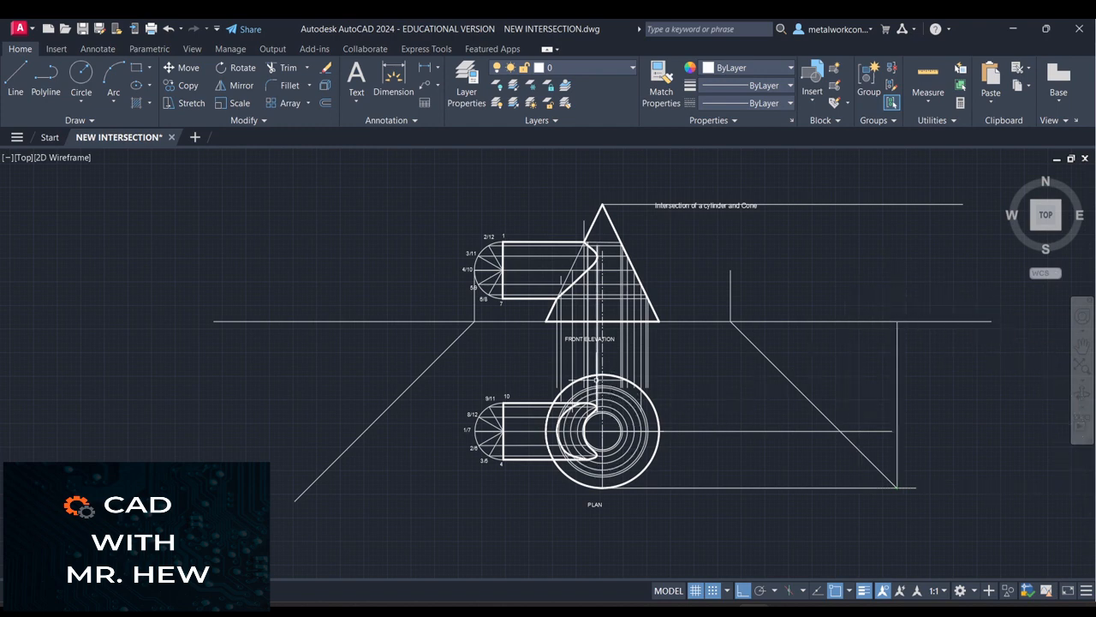
Step: Project the top of the outer plan circle horizontally past the right-hand diagonal, and from their intersection vertically up to the baseline
{"action": "key", "text": "l"}
{"action": "key", "text": "Return"}
{"action": "left_click", "coordinate": [603, 374]}
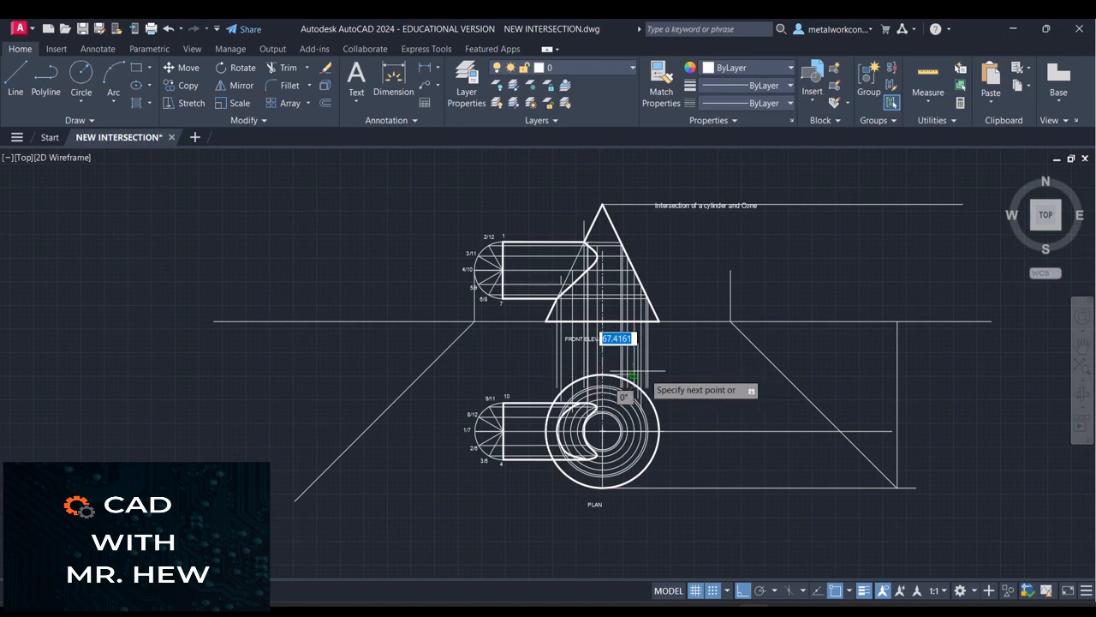
{"action": "left_click", "coordinate": [803, 374]}
{"action": "key", "text": "Return"}
{"action": "key", "text": "Return"}
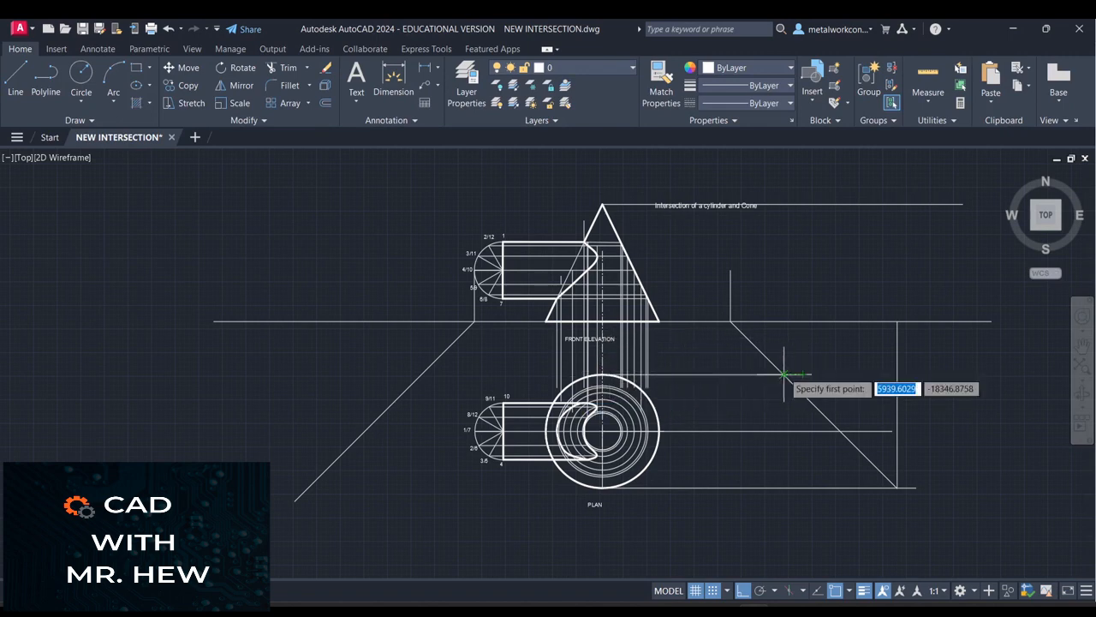
{"action": "left_click", "coordinate": [784, 374]}
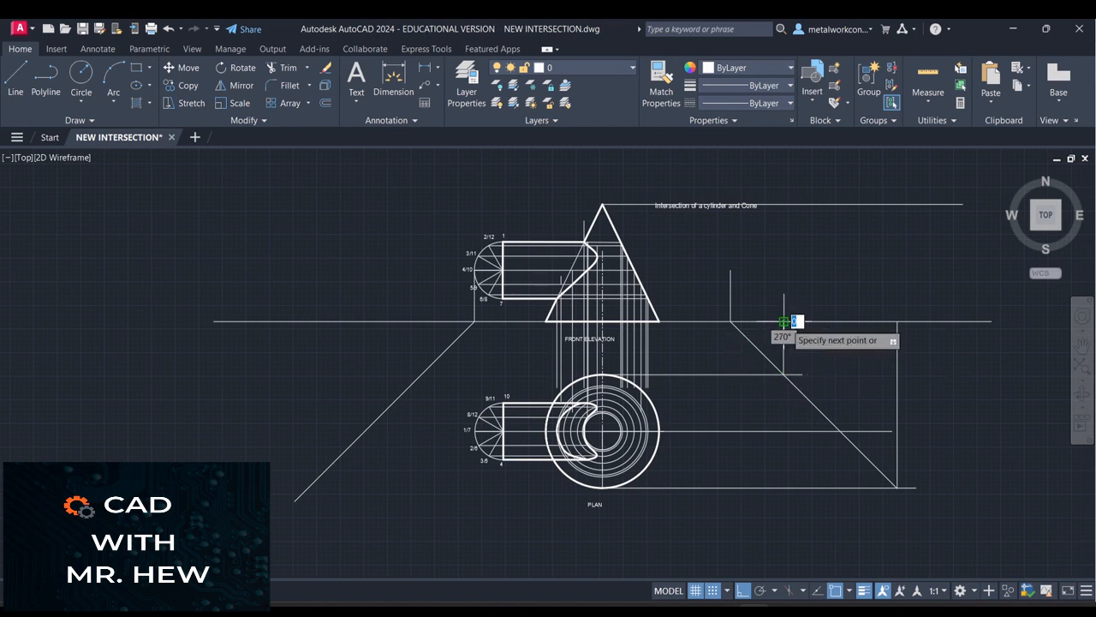
{"action": "left_click", "coordinate": [784, 322]}
{"action": "key", "text": "Return"}
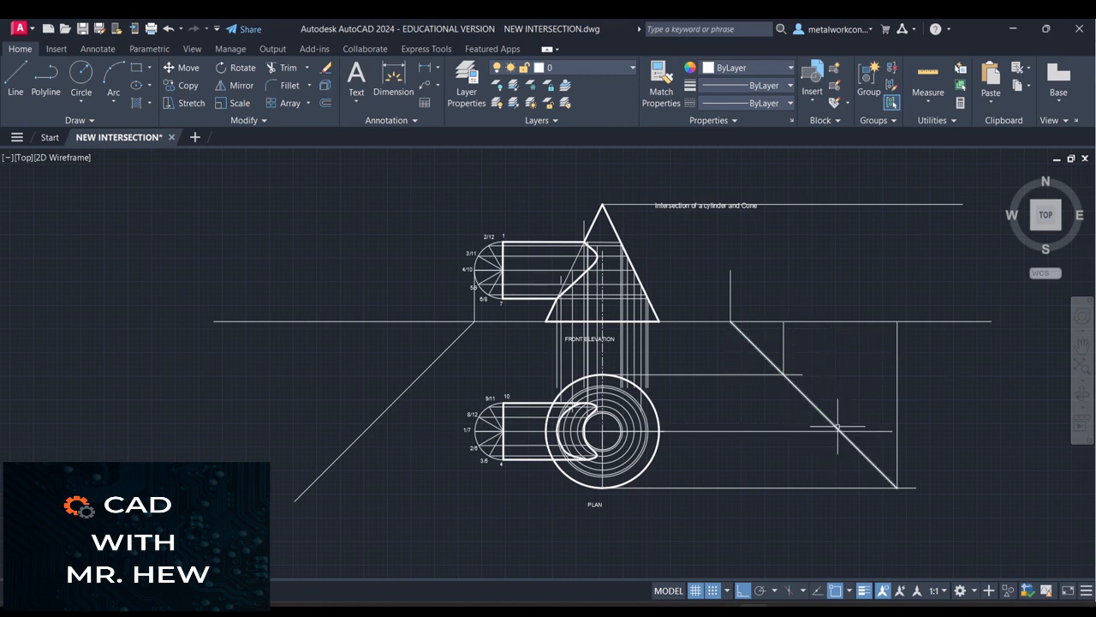
Step: Project the plan centre line vertically from its intersection with the right-hand diagonal up to the baseline and on to the apex projection line
{"action": "key", "text": "Return"}
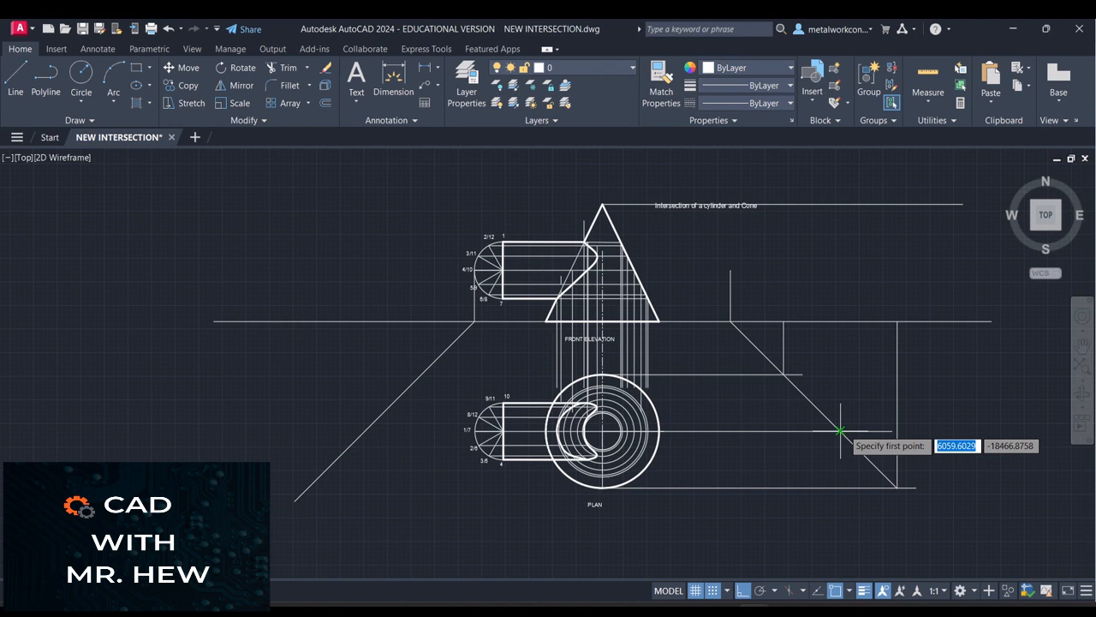
{"action": "left_click", "coordinate": [839, 430]}
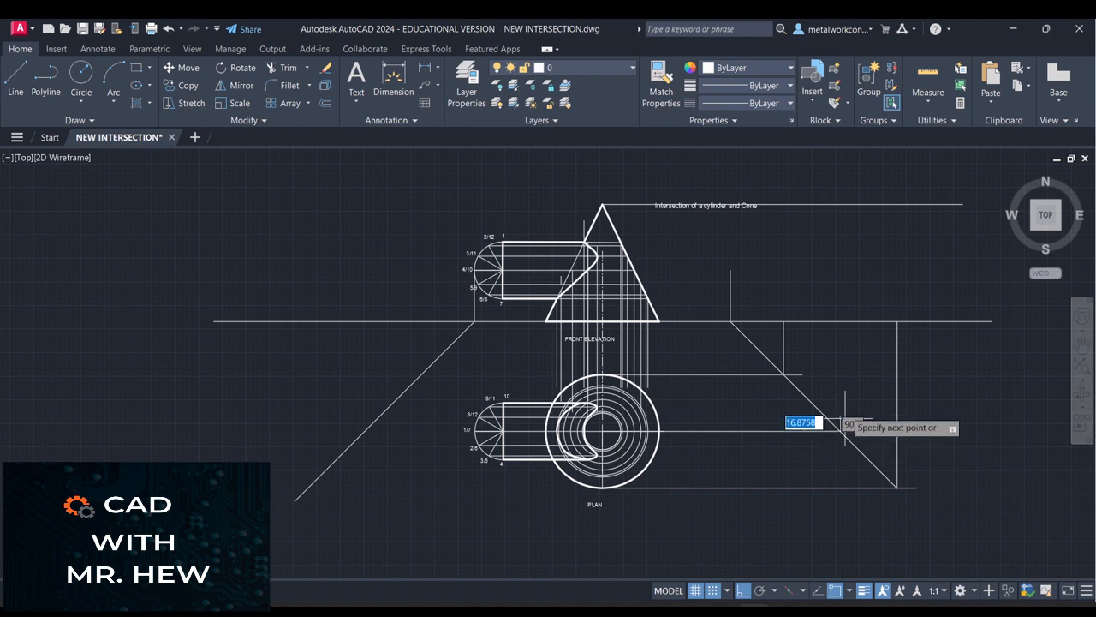
{"action": "left_click", "coordinate": [839, 322]}
{"action": "key", "text": "Return"}
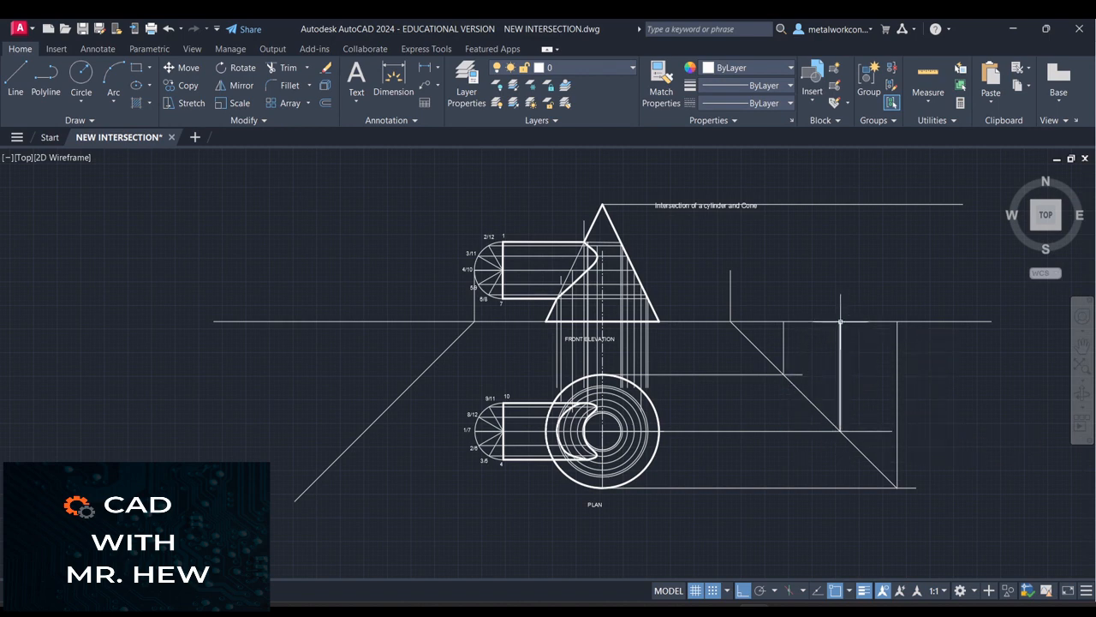
{"action": "key", "text": "Return"}
{"action": "left_click", "coordinate": [840, 322]}
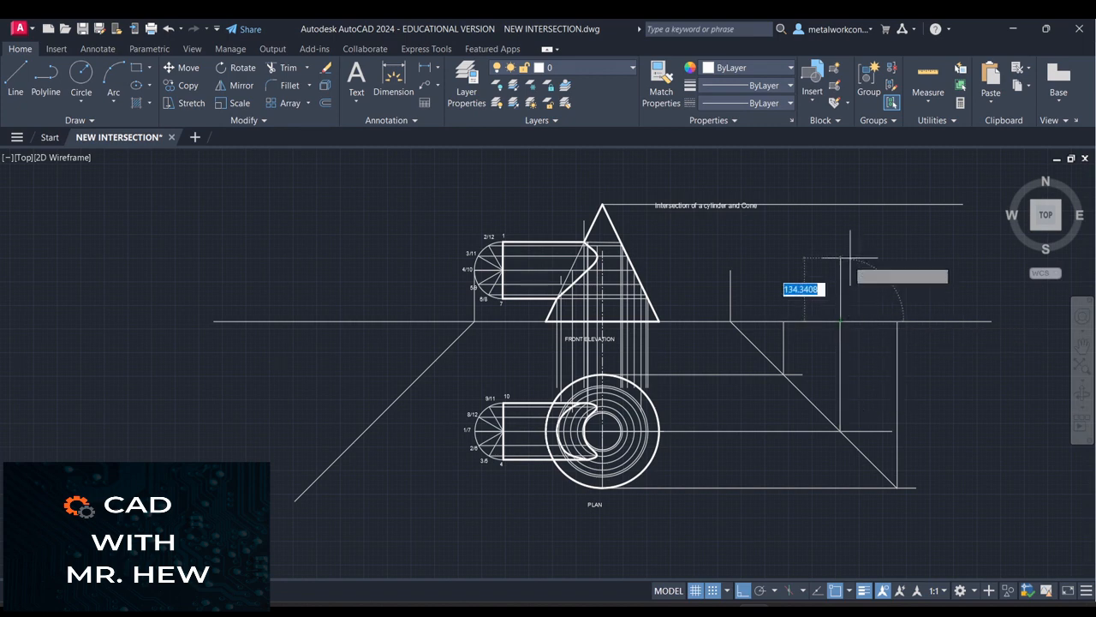
{"action": "left_click", "coordinate": [840, 187]}
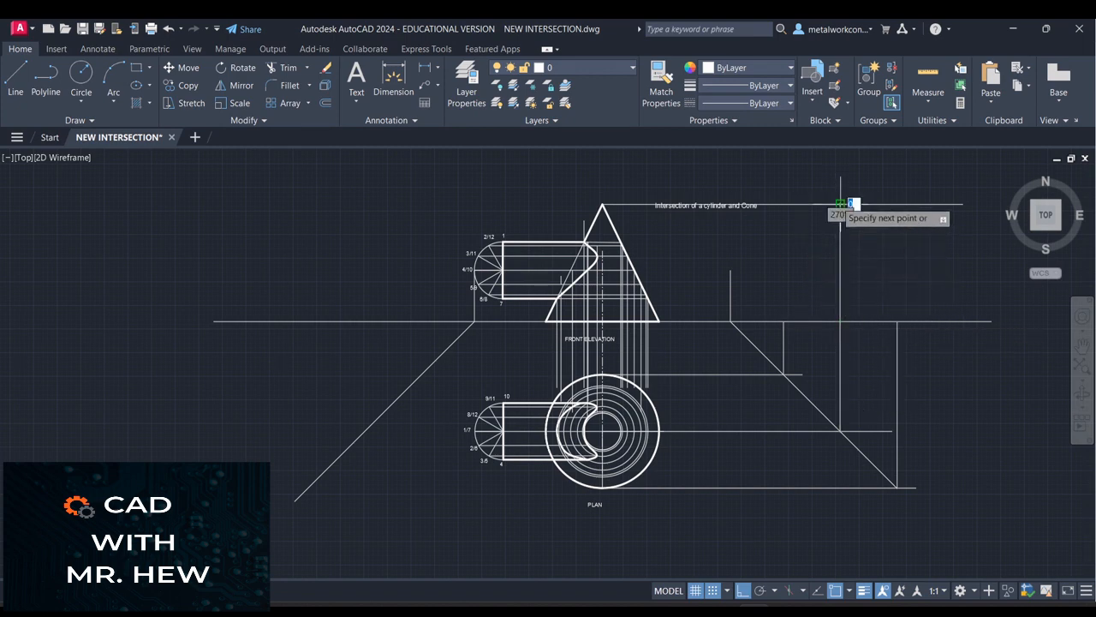
{"action": "key", "text": "Return"}
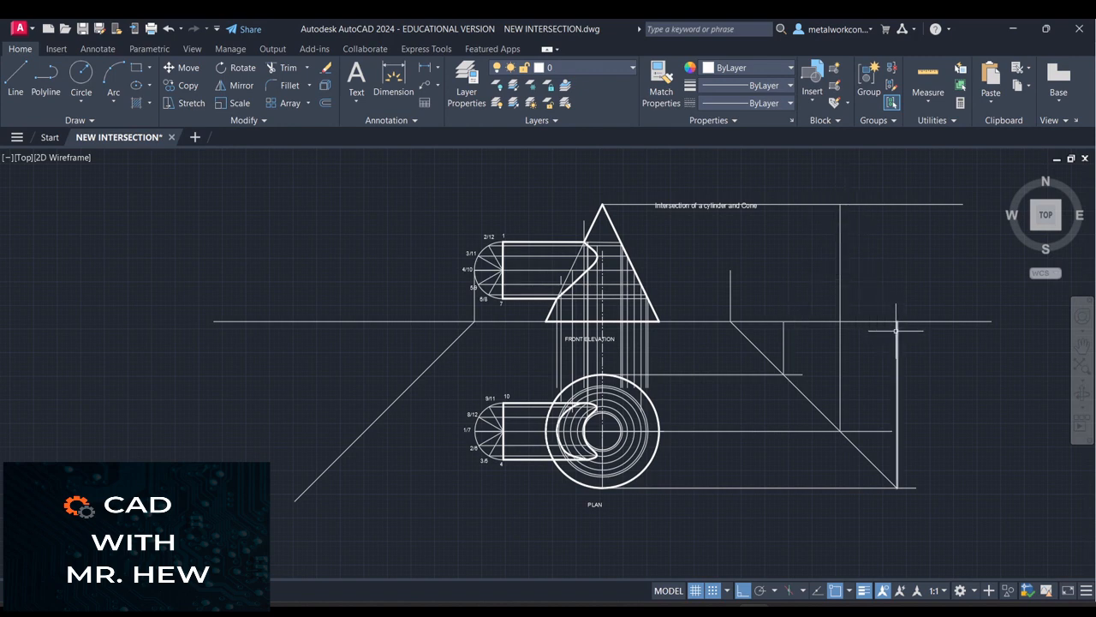
Step: Draw the cone's two sloping sides in the end elevation, from the projected base points on the baseline to the apex
{"action": "key", "text": "l"}
{"action": "key", "text": "Return"}
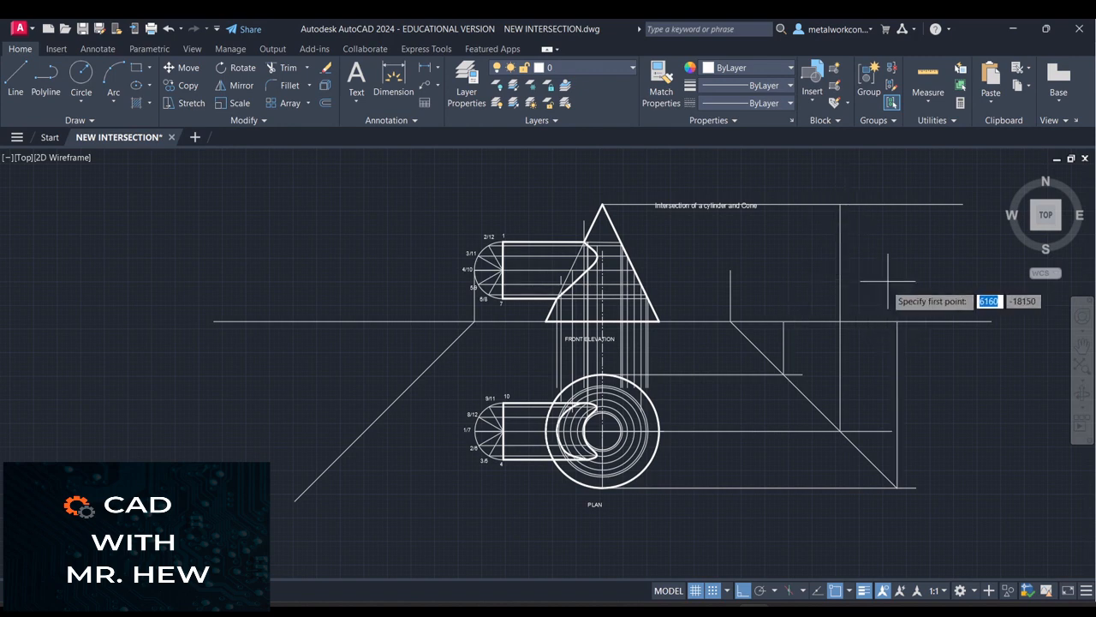
{"action": "left_click", "coordinate": [784, 321]}
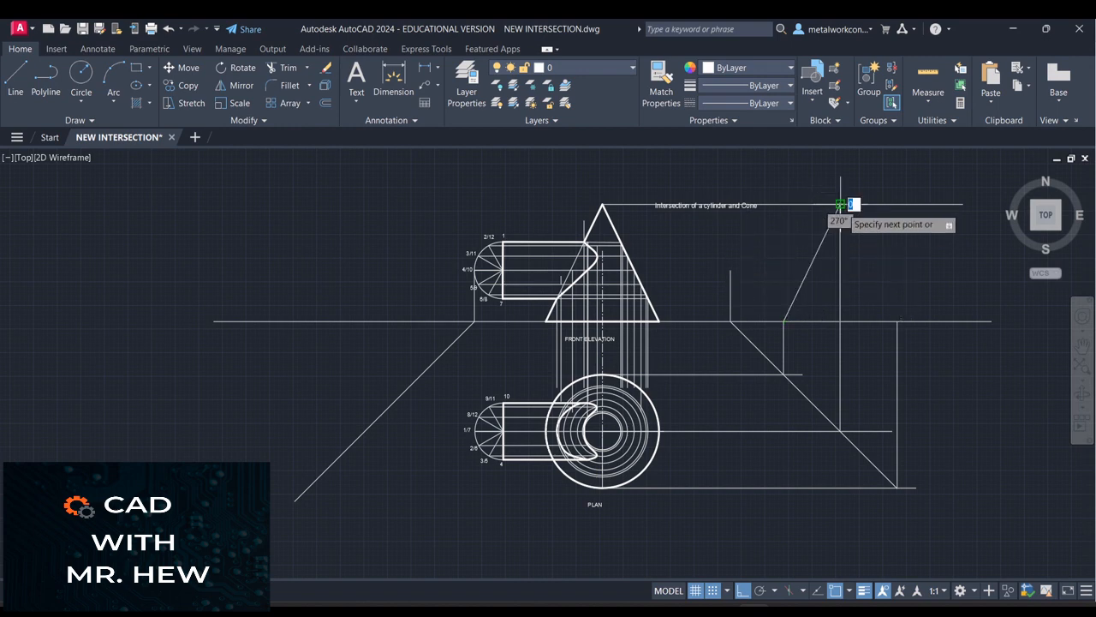
{"action": "left_click", "coordinate": [840, 206]}
{"action": "key", "text": "Escape"}
{"action": "left_click", "coordinate": [896, 322]}
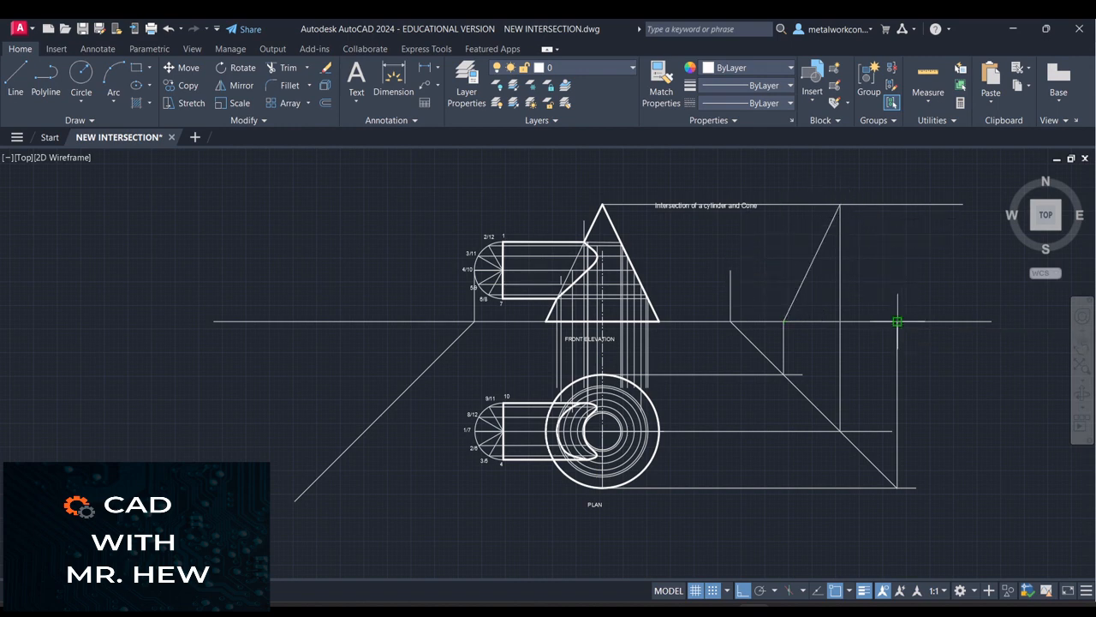
{"action": "left_click", "coordinate": [840, 206]}
{"action": "key", "text": "Return"}
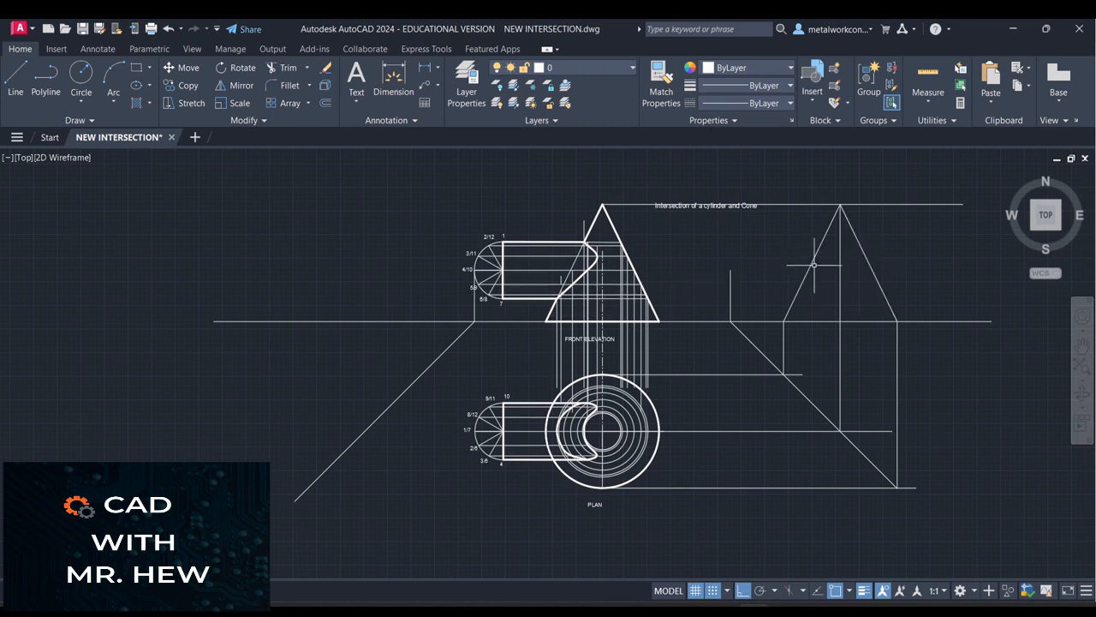
{"action": "left_click", "coordinate": [356, 263]}
{"action": "left_click", "coordinate": [382, 263]}
{"action": "left_click", "coordinate": [379, 256]}
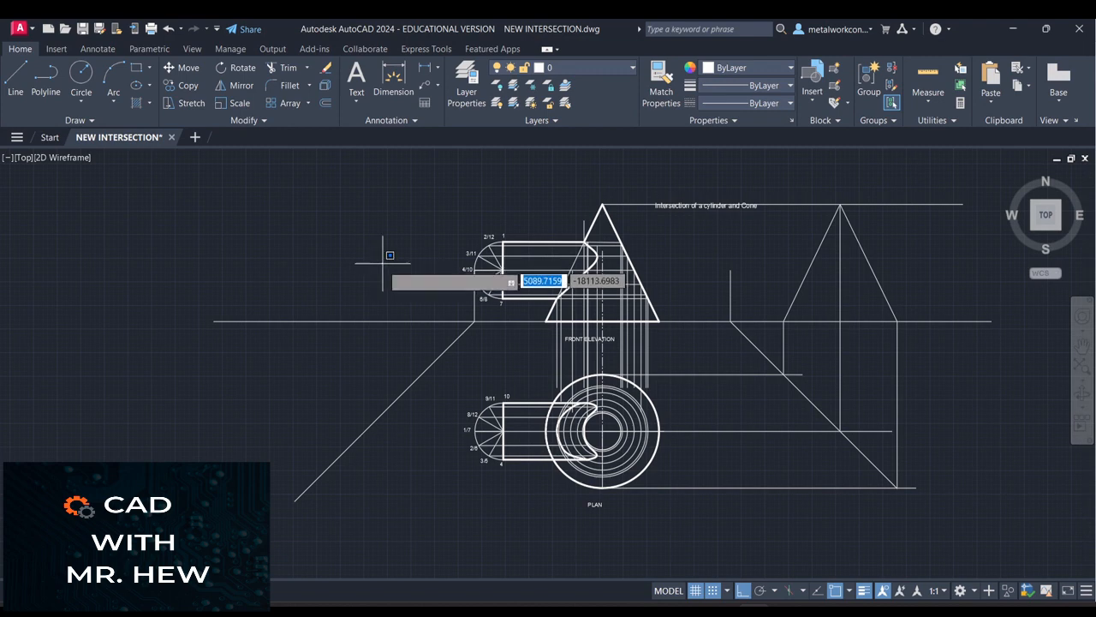
{"action": "left_click", "coordinate": [378, 265]}
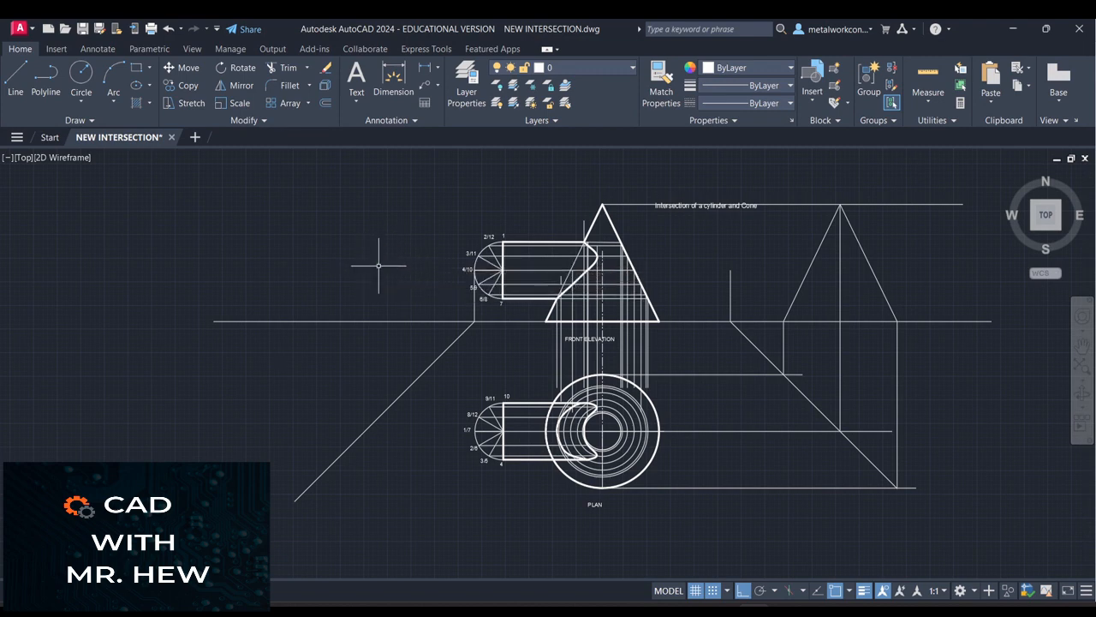
Step: Draw a viewing arrow beside the cylinder's numbered end in the front elevation, with a short horizontal shaft and triangular head pointing towards it
{"action": "key", "text": "Return"}
{"action": "left_click", "coordinate": [369, 272]}
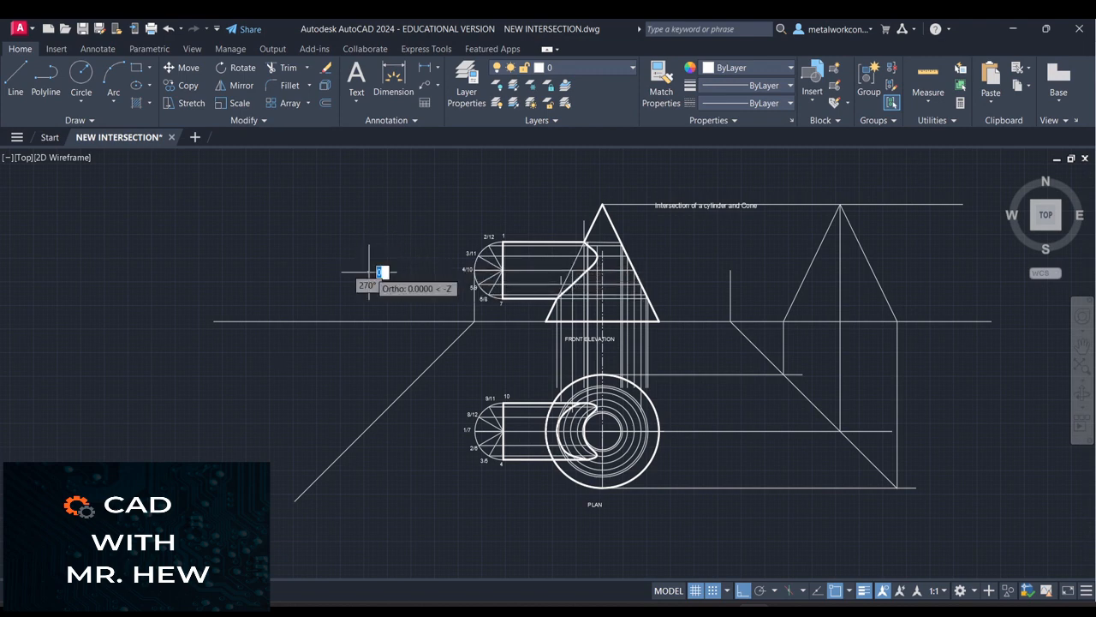
{"action": "left_click", "coordinate": [407, 273]}
{"action": "key", "text": "Return"}
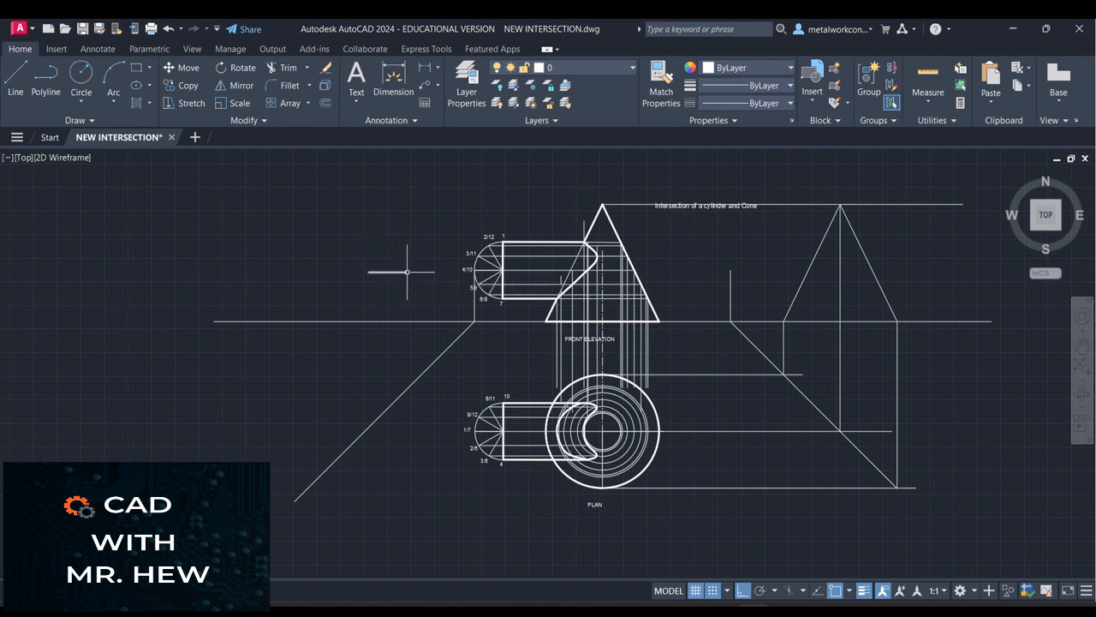
{"action": "key", "text": "Return"}
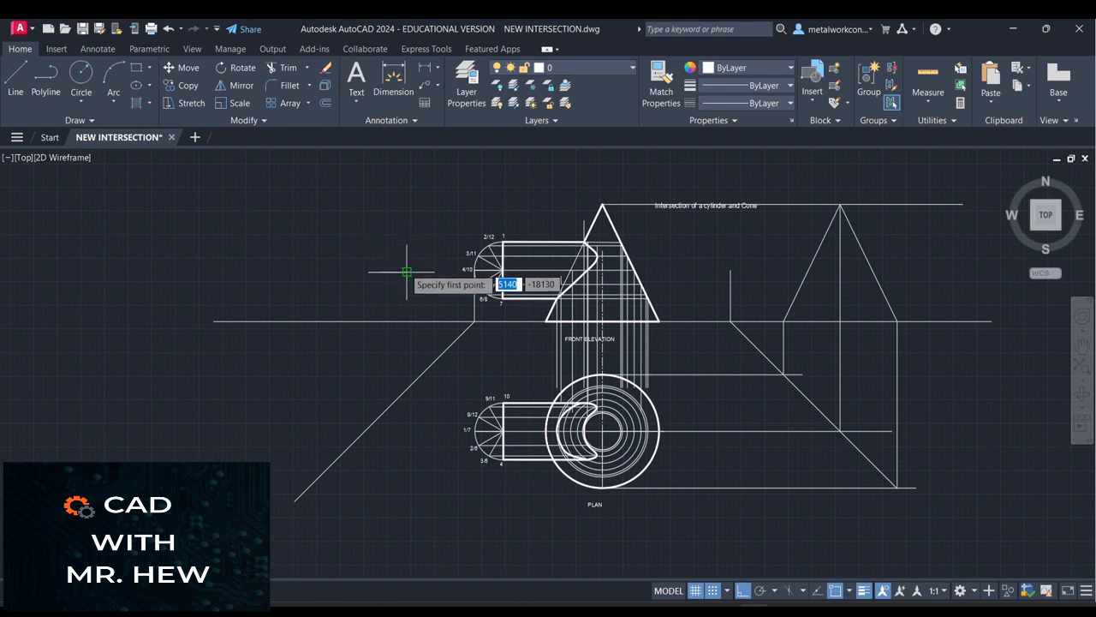
{"action": "left_click", "coordinate": [407, 272]}
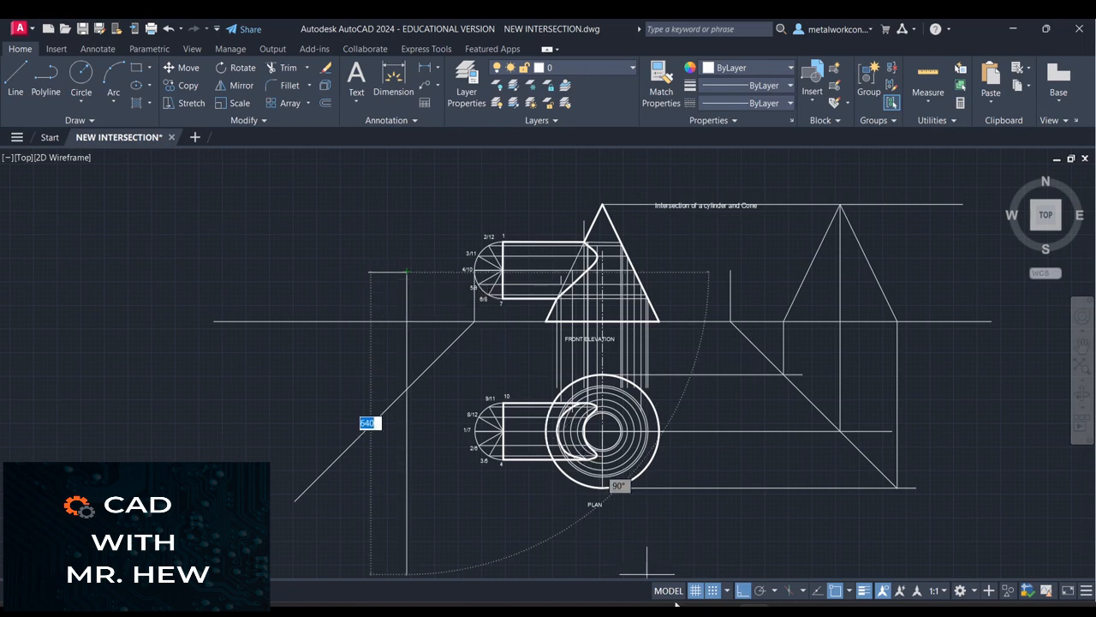
{"action": "left_click", "coordinate": [743, 591]}
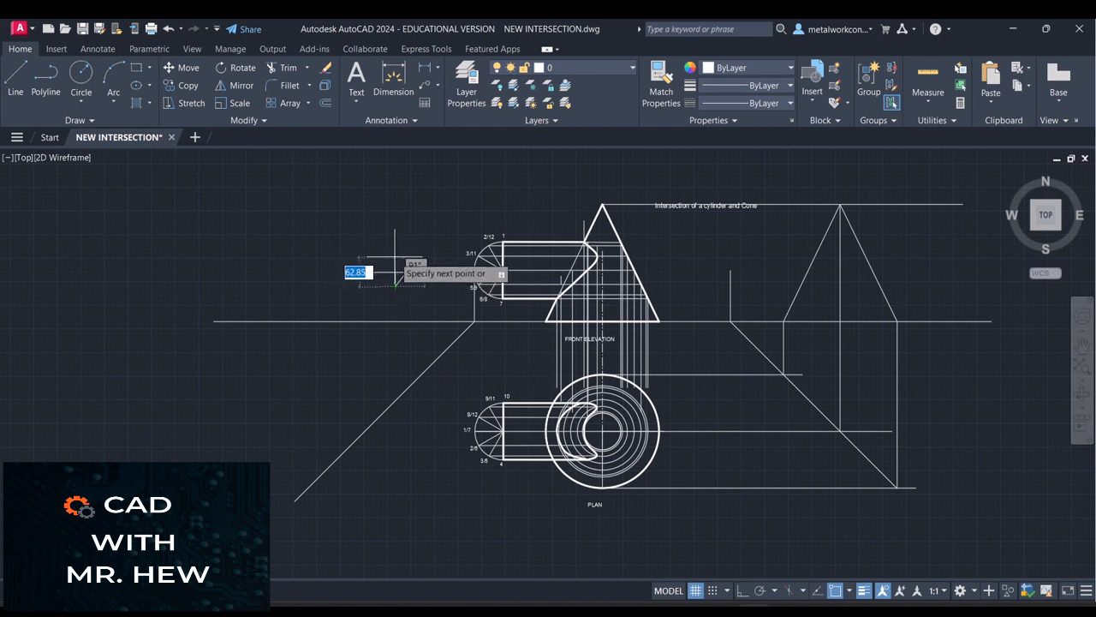
{"action": "left_click", "coordinate": [406, 273]}
{"action": "key", "text": "Return"}
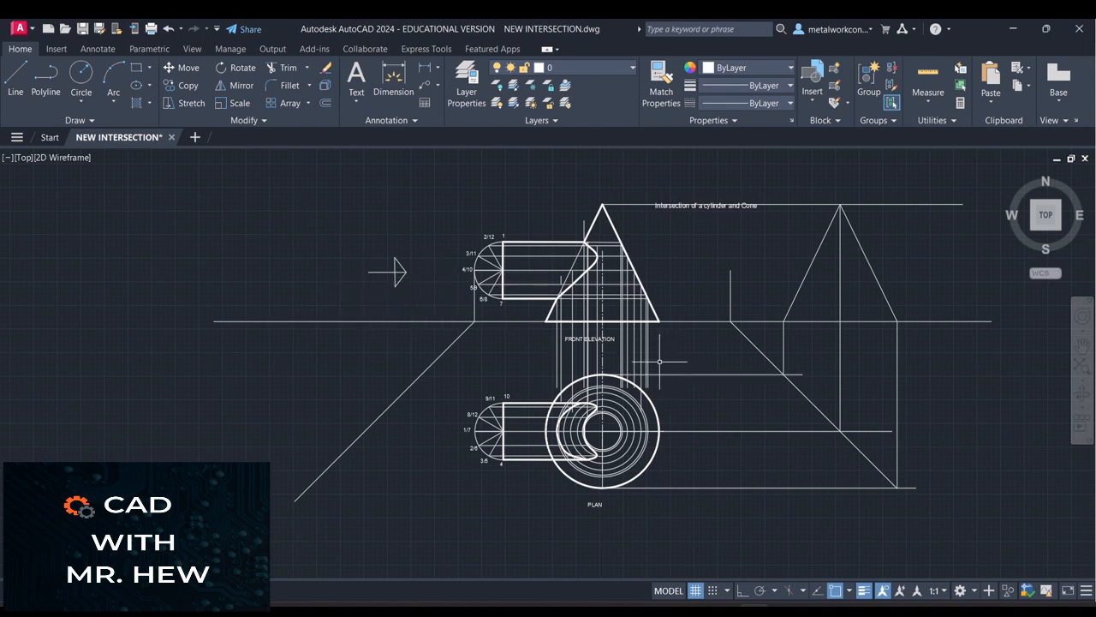
Step: Project the cylinder's centre line horizontally from the front elevation across and past the cone in the end elevation
{"action": "key", "text": "Return"}
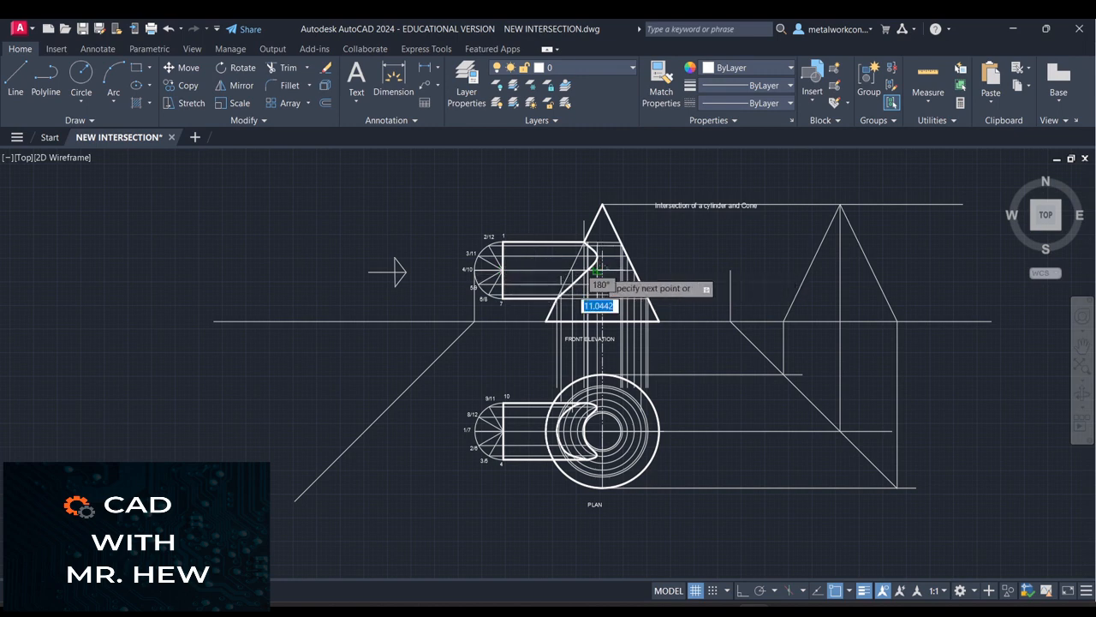
{"action": "left_click", "coordinate": [731, 272]}
{"action": "left_click", "coordinate": [907, 272]}
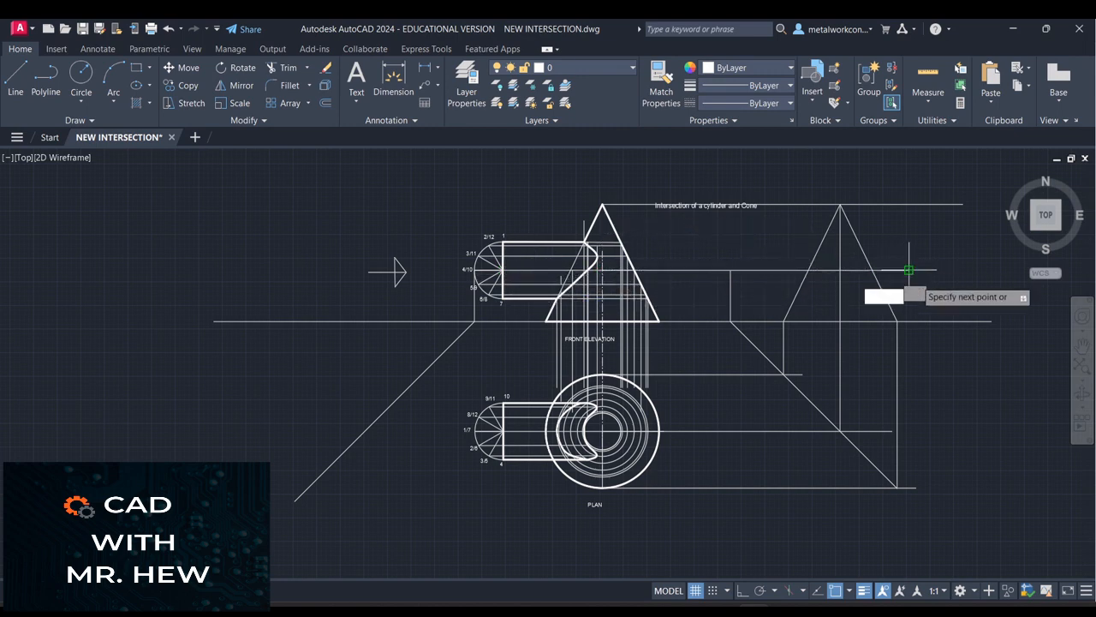
{"action": "key", "text": "Return"}
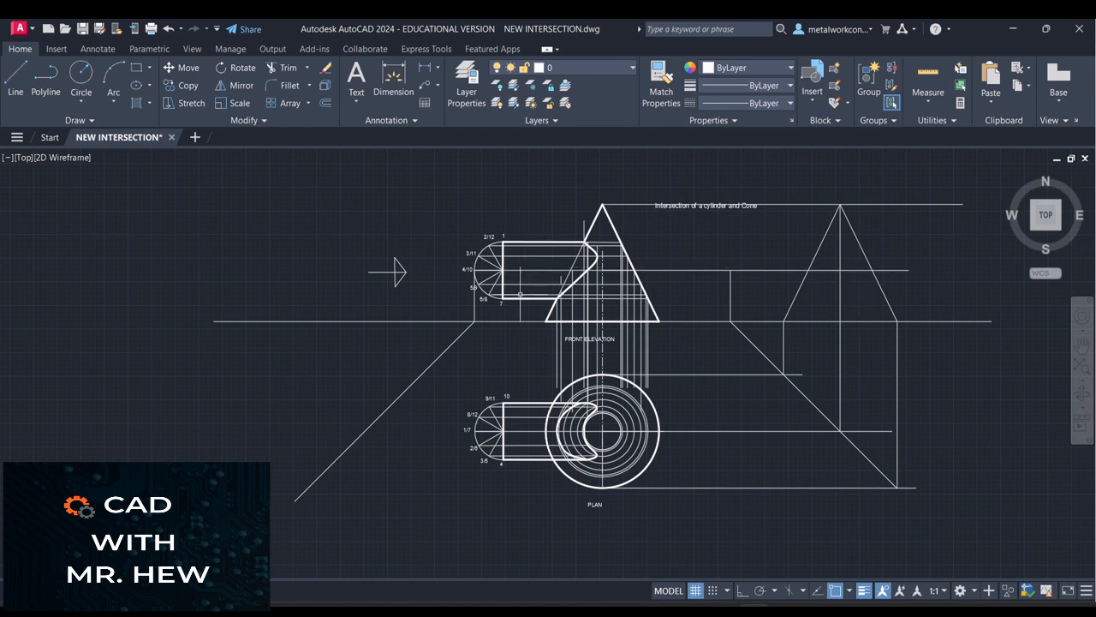
Step: Project the cylinder's bottom edge horizontally from point 7 in the front elevation past the end-elevation cone
{"action": "key", "text": "Return"}
{"action": "left_click", "coordinate": [502, 298]}
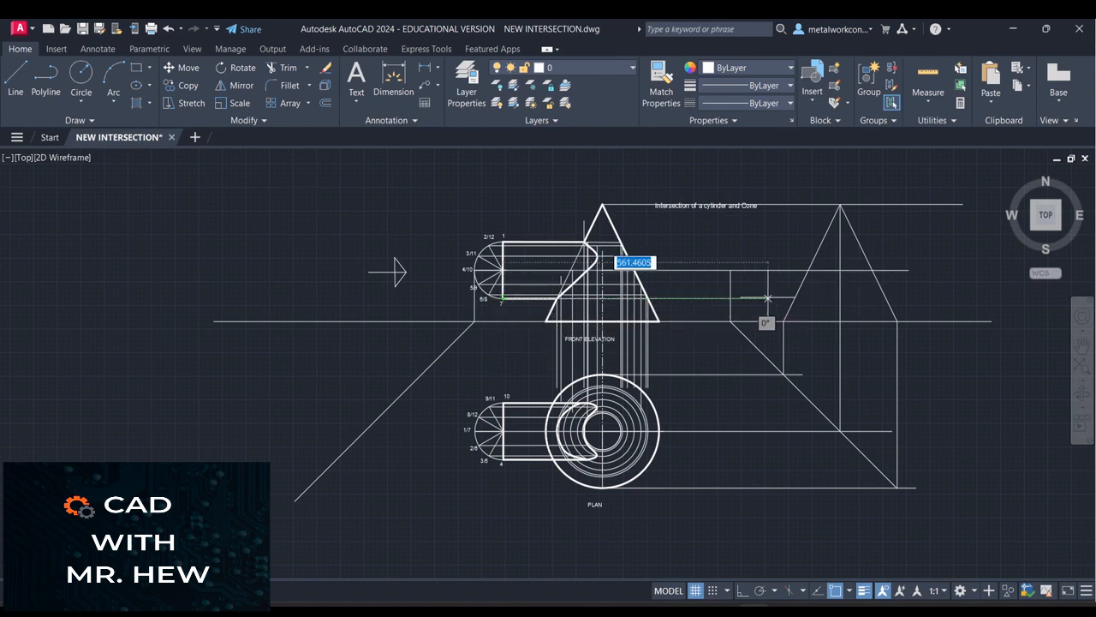
{"action": "left_click", "coordinate": [919, 298]}
{"action": "key", "text": "Return"}
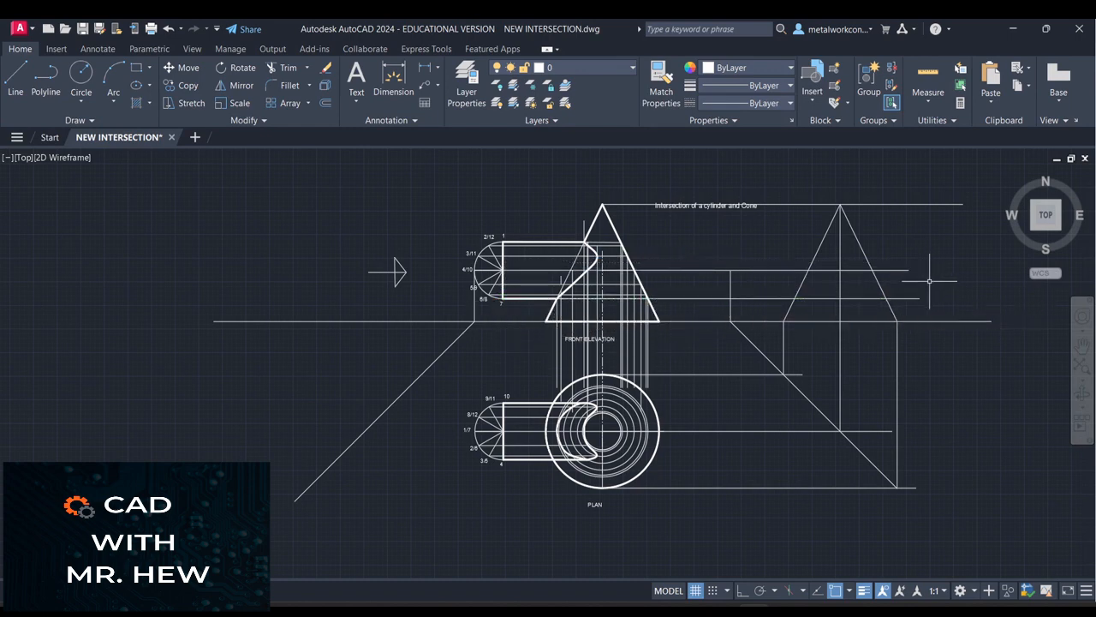
Step: Project the cylinder's top edge horizontally from point 1 in the front elevation past the end-elevation cone, constrained with Ortho
{"action": "key", "text": "Return"}
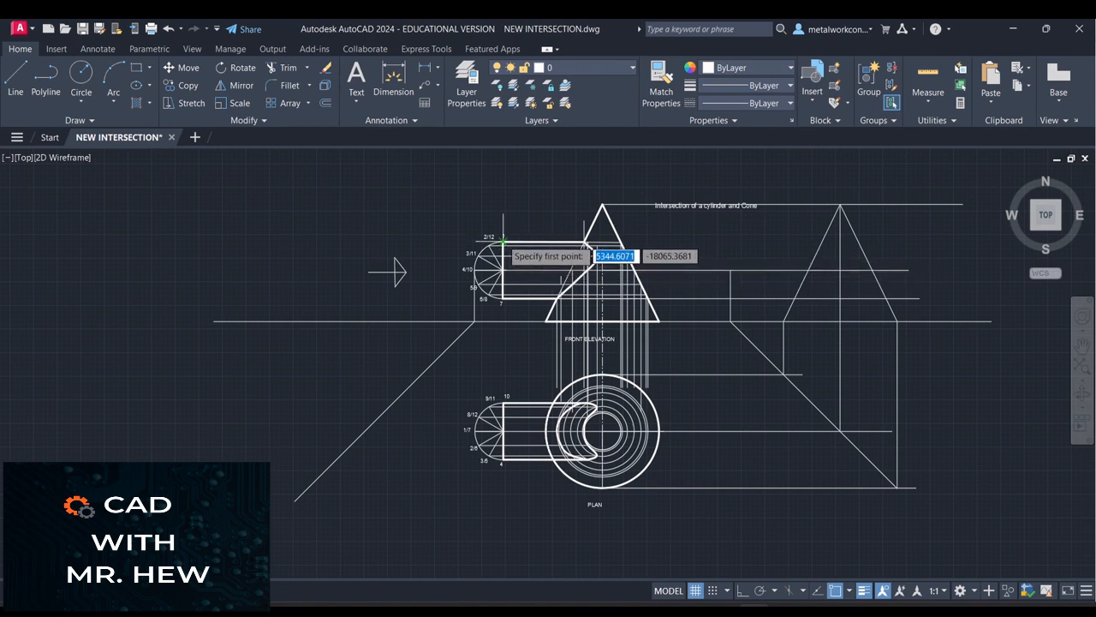
{"action": "left_click", "coordinate": [503, 243]}
{"action": "key", "text": "Escape"}
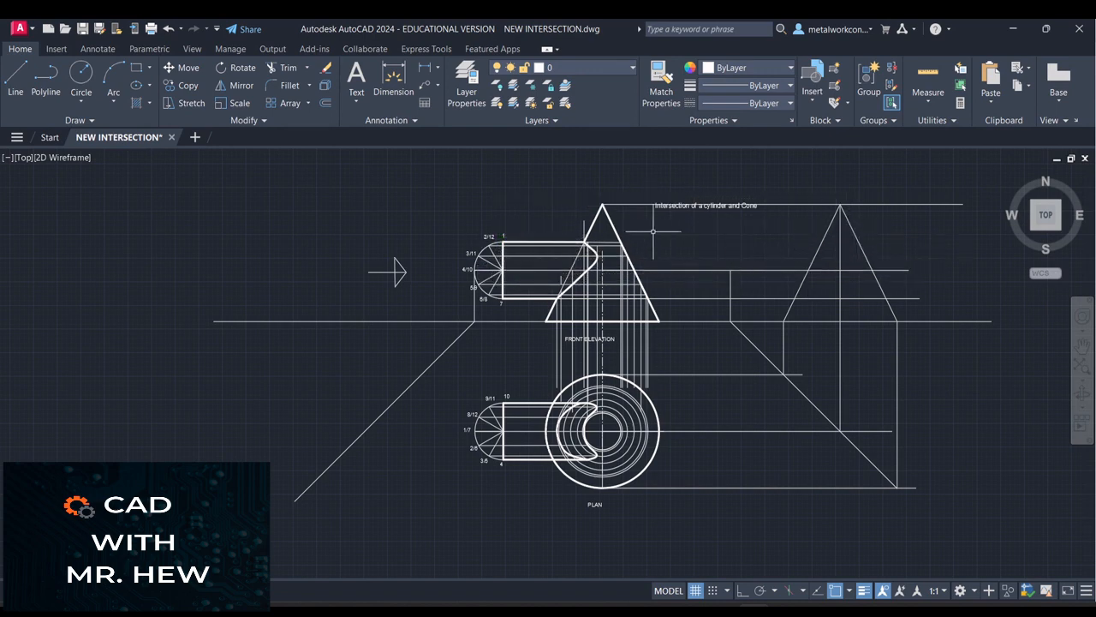
{"action": "key", "text": "Return"}
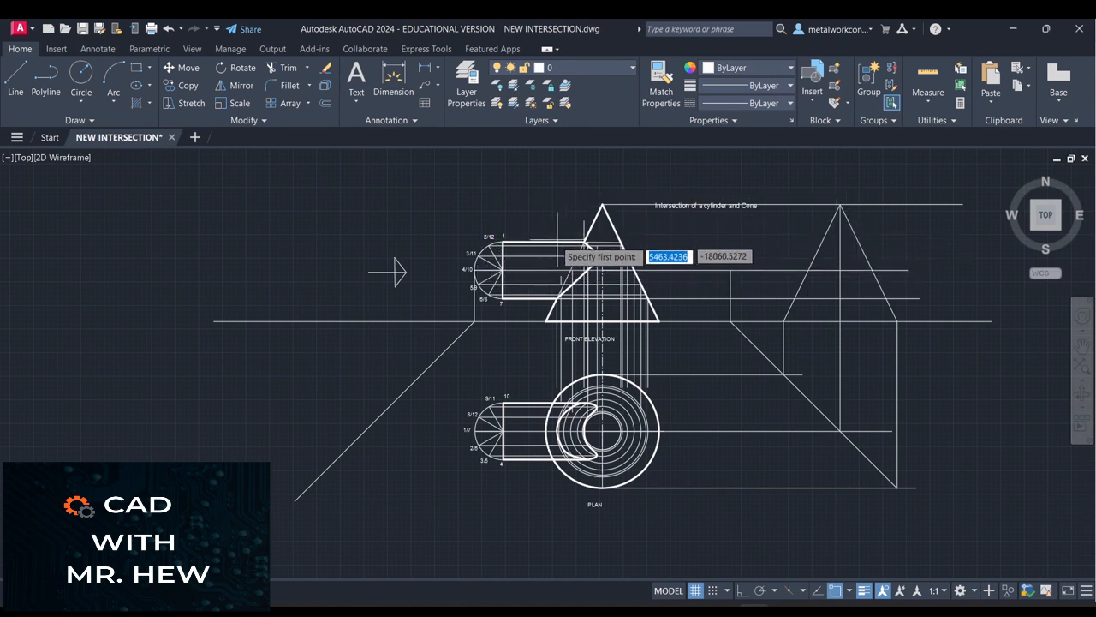
{"action": "left_click", "coordinate": [503, 242]}
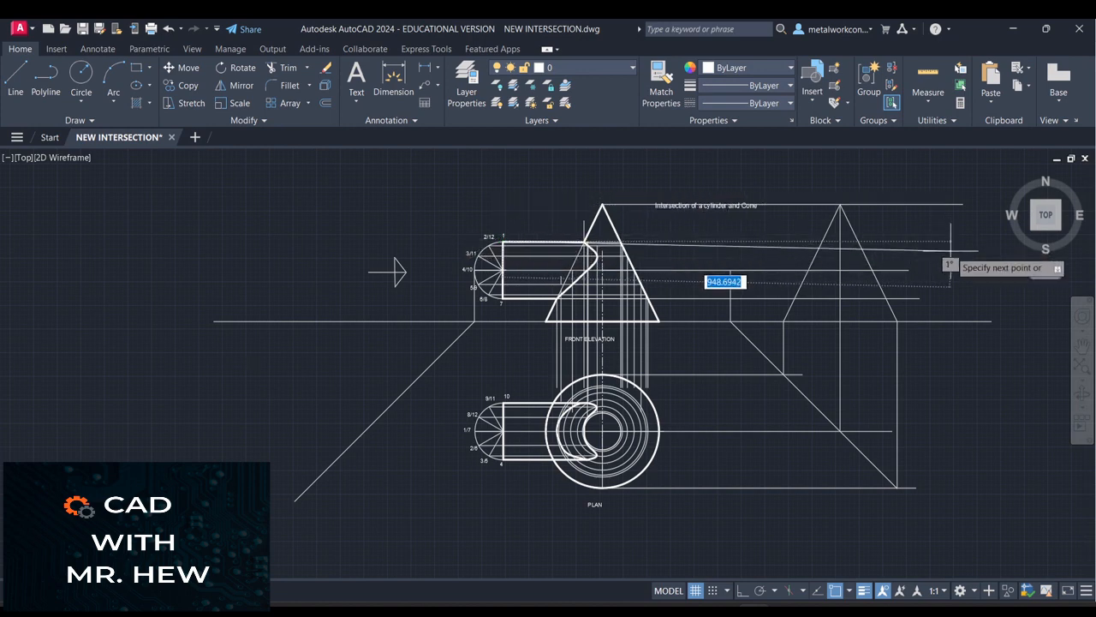
{"action": "key", "text": "F8"}
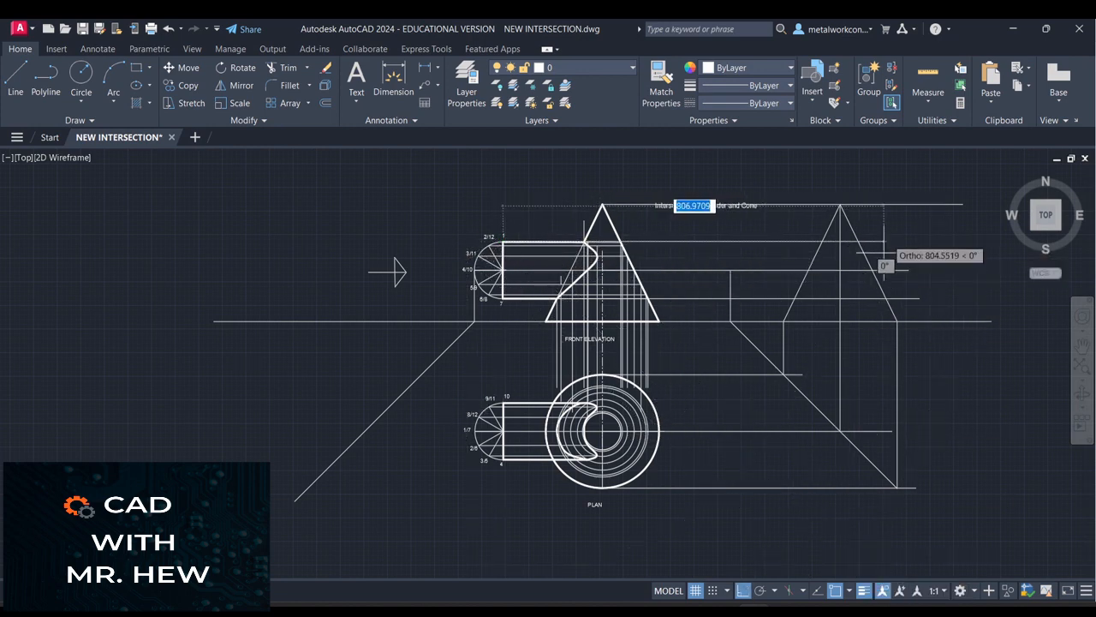
{"action": "left_click", "coordinate": [899, 242]}
{"action": "key", "text": "Return"}
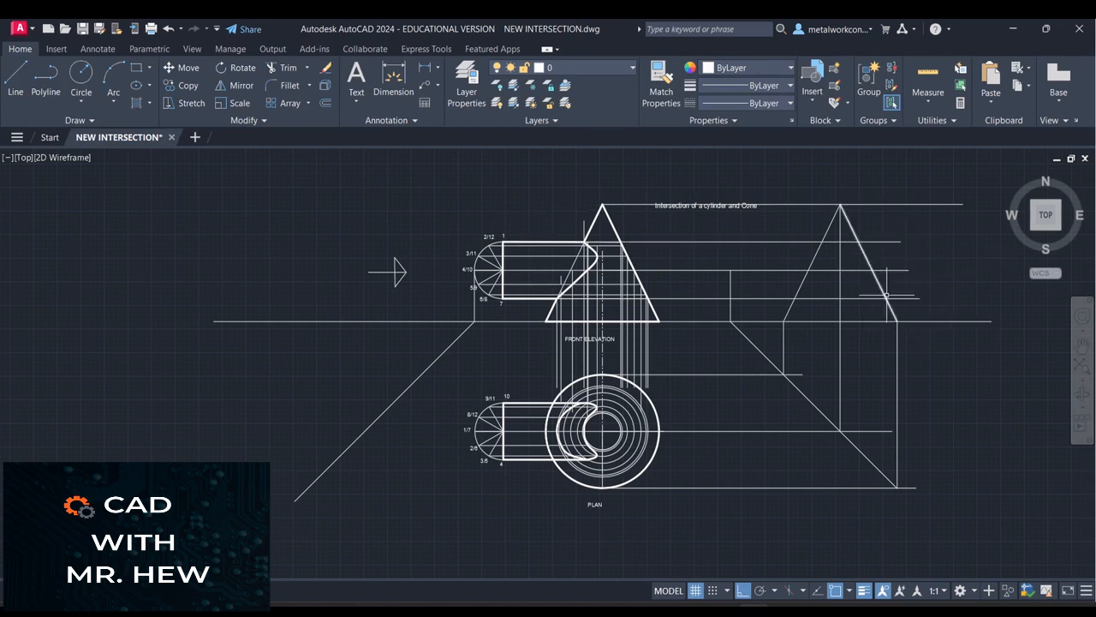
Step: Try to draw a circle of about 60 units radius where the projected cylinder axis crosses the end-elevation cone's centre line
{"action": "left_click", "coordinate": [82, 75]}
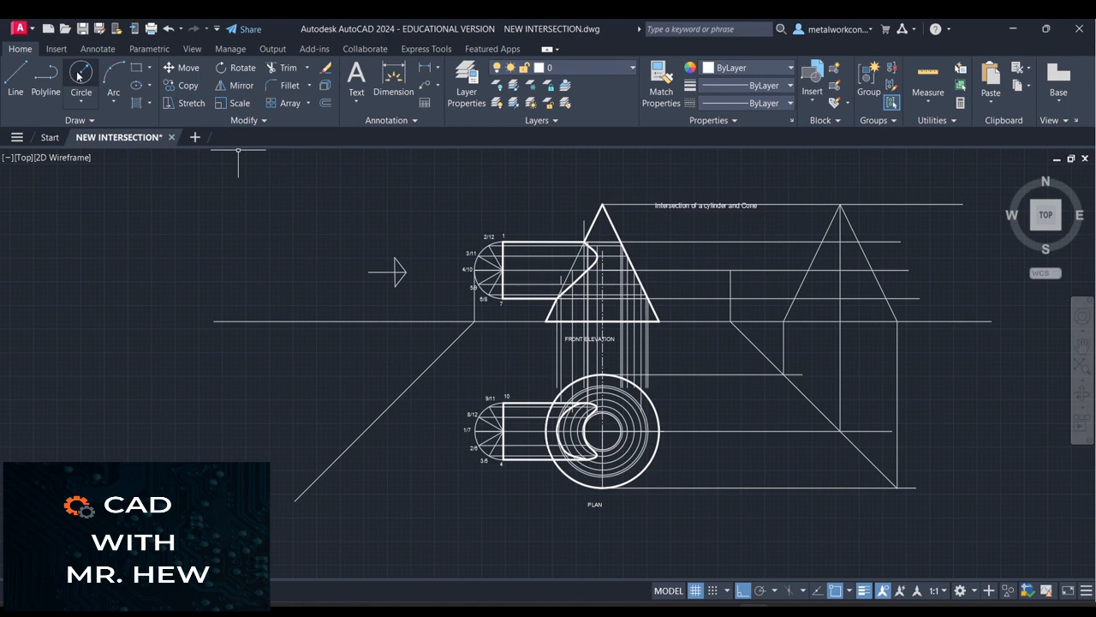
{"action": "left_click", "coordinate": [840, 271]}
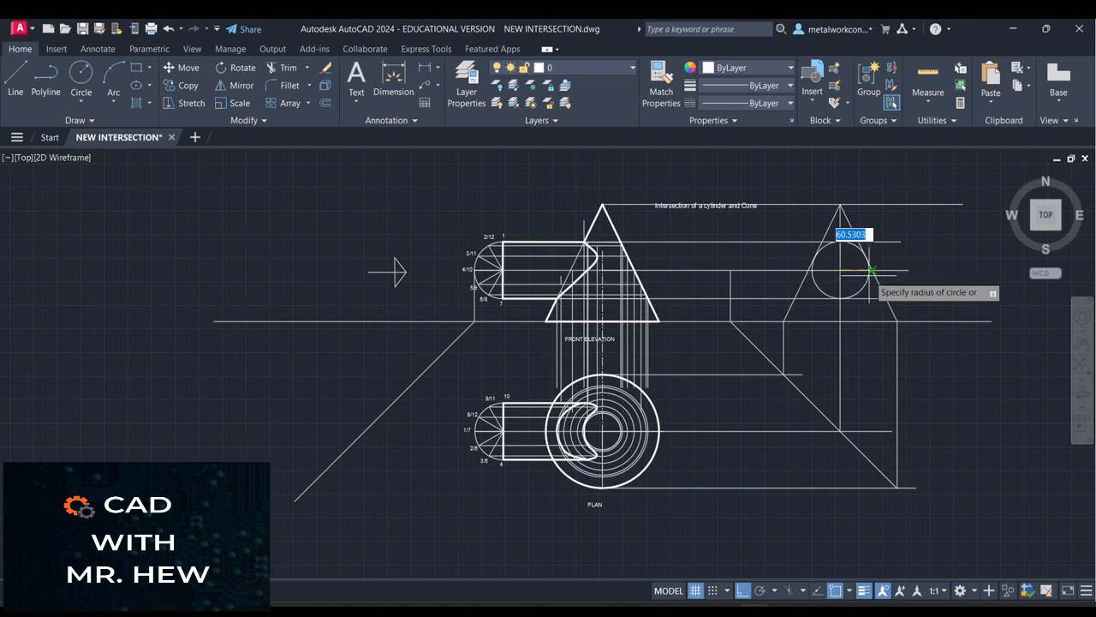
{"action": "left_click", "coordinate": [870, 270]}
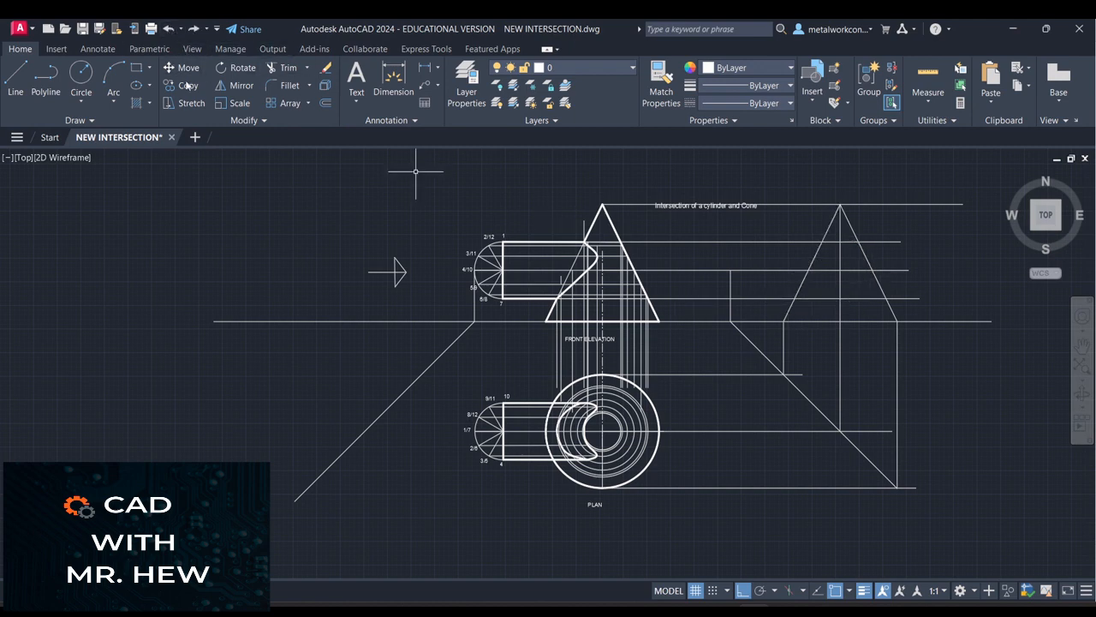
{"action": "left_click", "coordinate": [79, 82]}
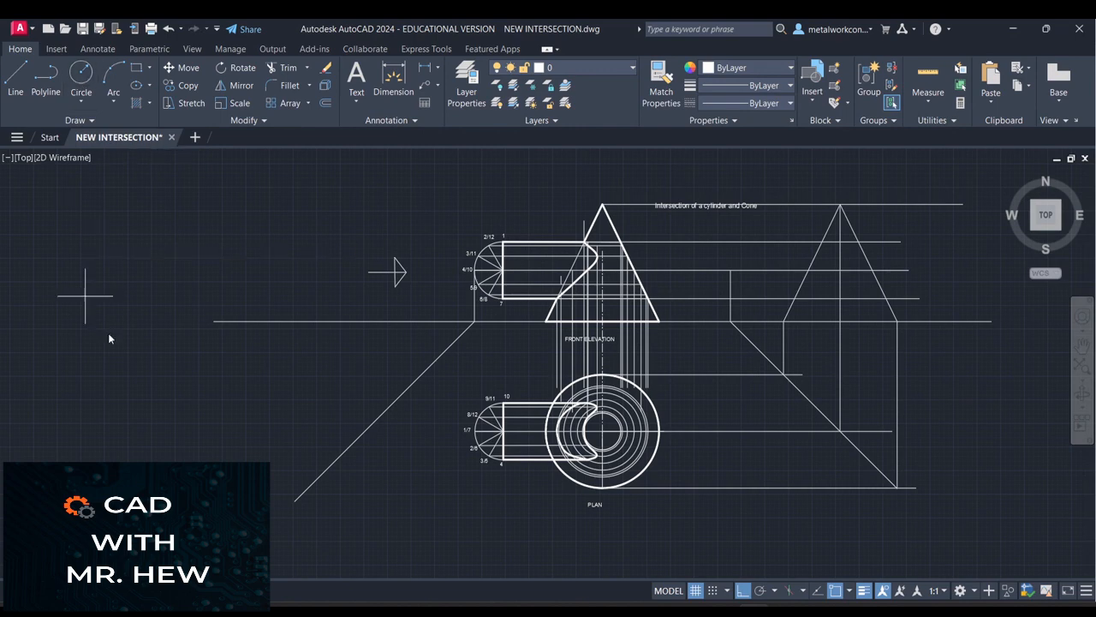
{"action": "left_click", "coordinate": [504, 460]}
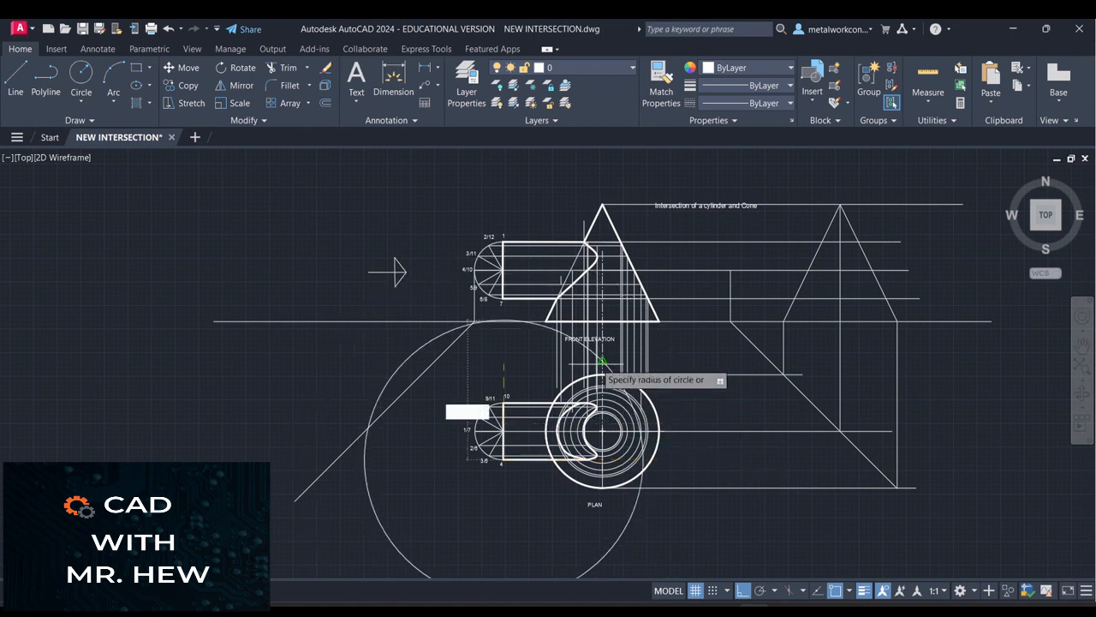
{"action": "key", "text": "Escape"}
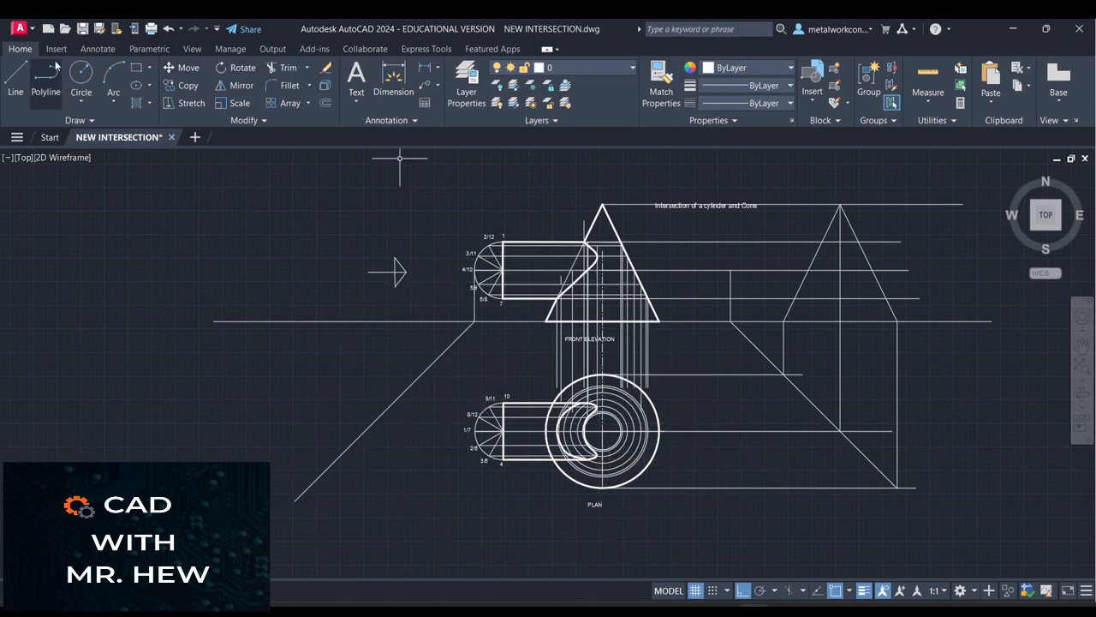
Step: Project the cylinder's edge horizontally from point 4 in the plan to just past the end elevation's 45° mitre line
{"action": "left_click", "coordinate": [15, 75]}
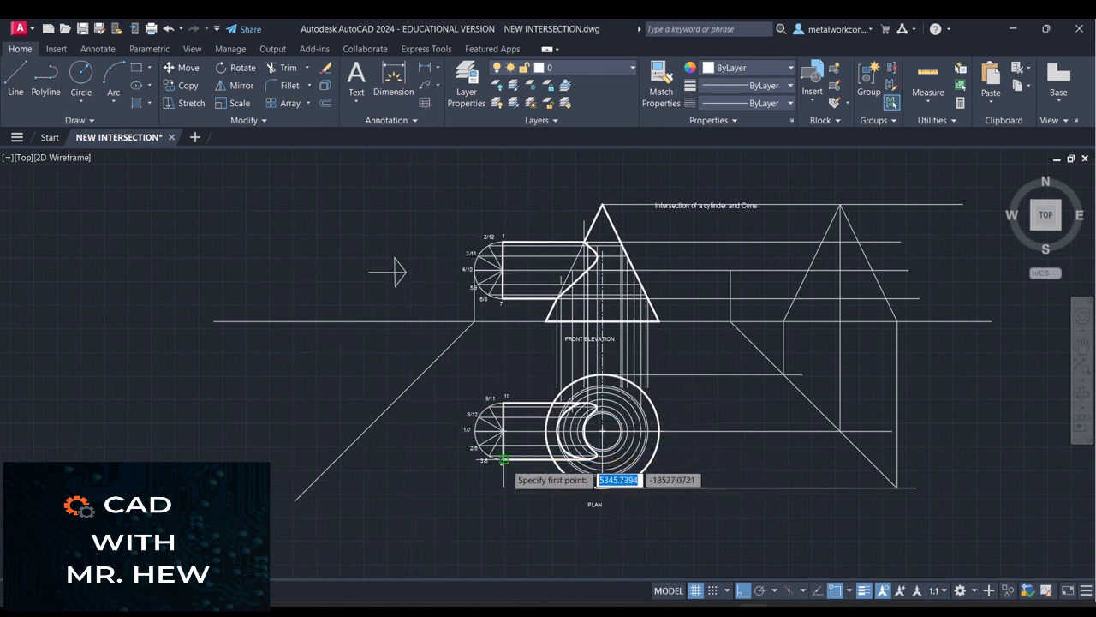
{"action": "scroll", "coordinate": [503, 460], "scroll_direction": "up", "scroll_amount": 4}
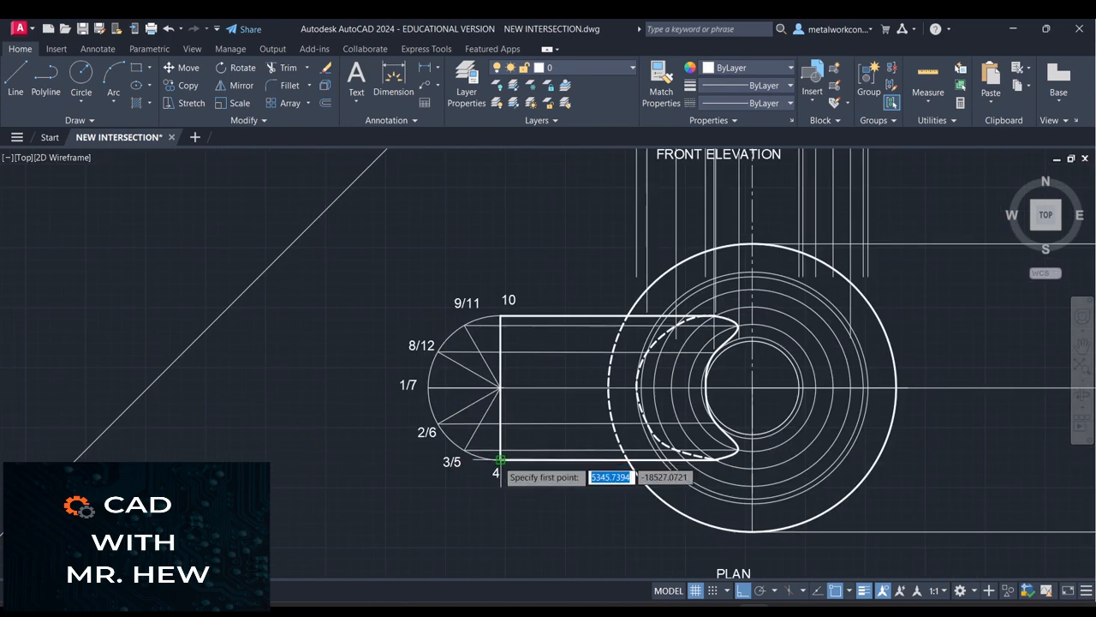
{"action": "left_click", "coordinate": [501, 459]}
{"action": "scroll", "coordinate": [1023, 508], "scroll_direction": "down", "scroll_amount": 2}
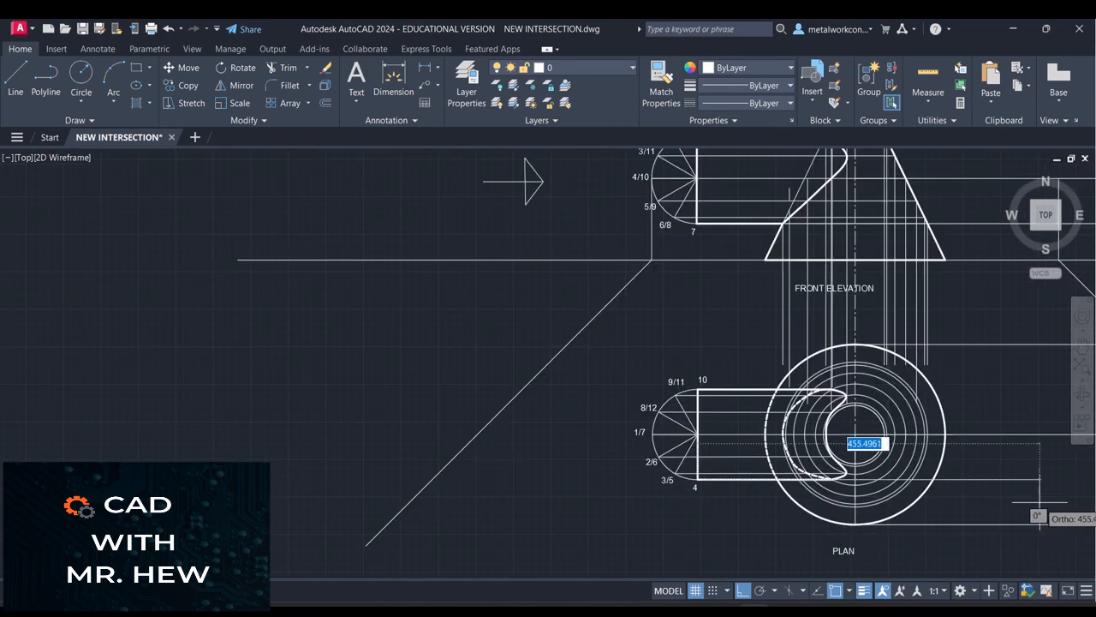
{"action": "scroll", "coordinate": [1040, 505], "scroll_direction": "down", "scroll_amount": 2}
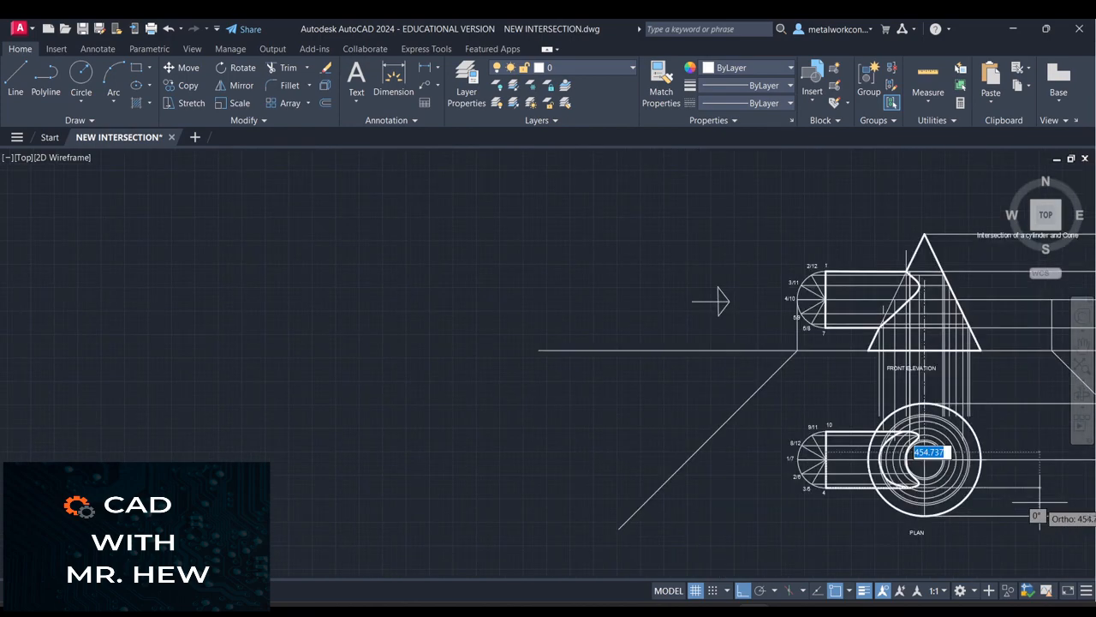
{"action": "left_click", "coordinate": [1082, 346]}
{"action": "mouse_move", "coordinate": [1016, 362]}
{"action": "left_mouse_down"}
{"action": "mouse_move", "coordinate": [774, 357]}
{"action": "mouse_move", "coordinate": [742, 392]}
{"action": "left_mouse_up"}
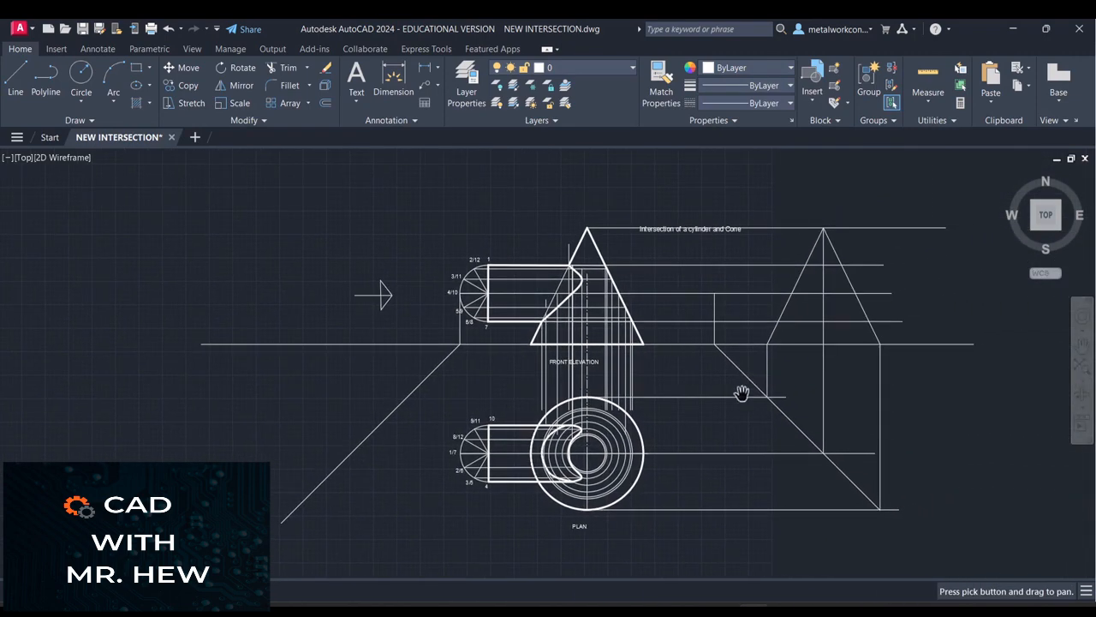
{"action": "key", "text": "Escape"}
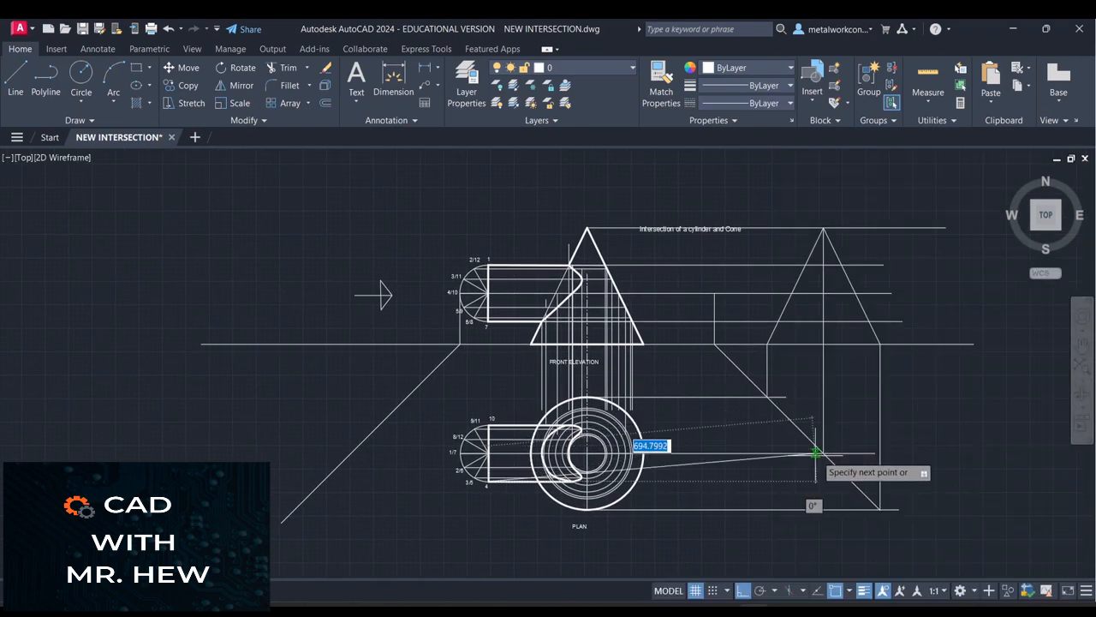
{"action": "left_click", "coordinate": [871, 503]}
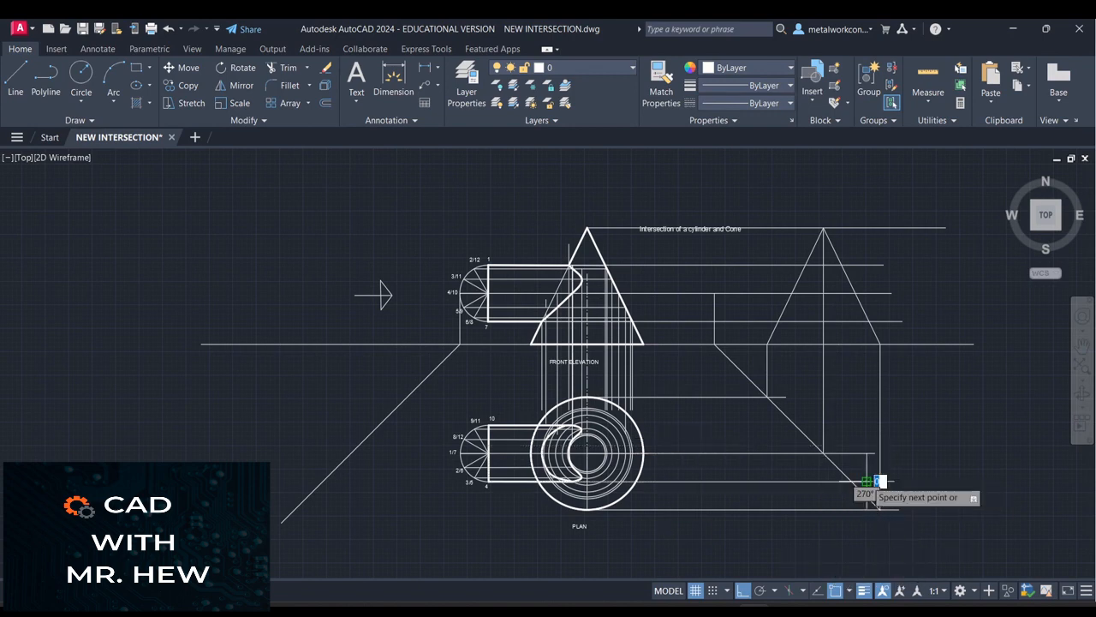
{"action": "key", "text": "Return"}
Step: Try to project the point 4 edge upward from the mitre line into the end elevation, and undo the attempt
{"action": "key", "text": "Return"}
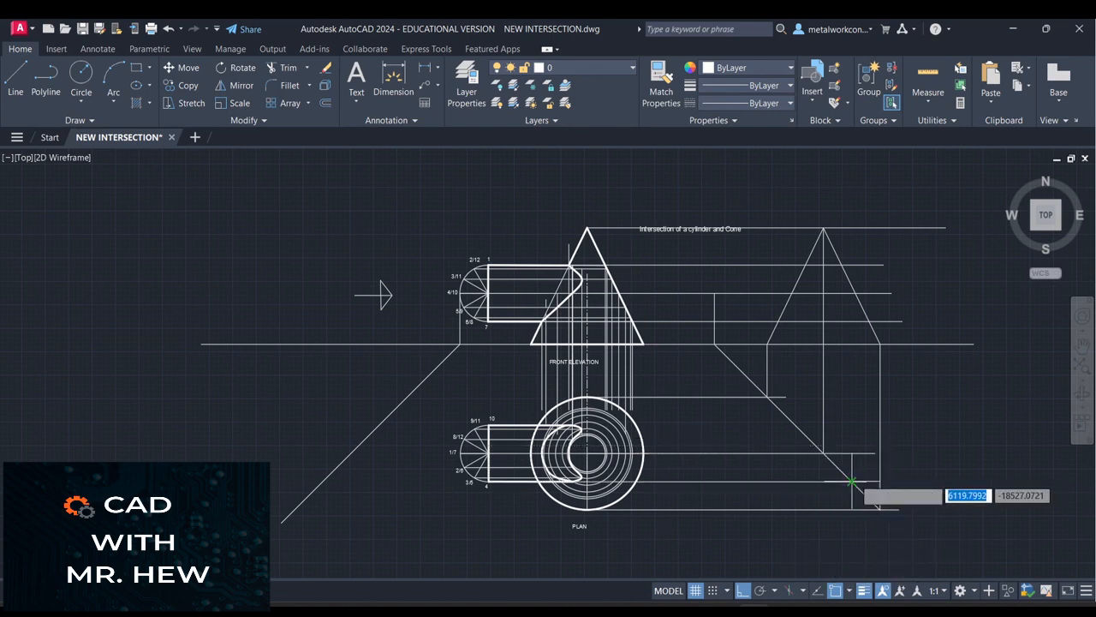
{"action": "left_click", "coordinate": [852, 480]}
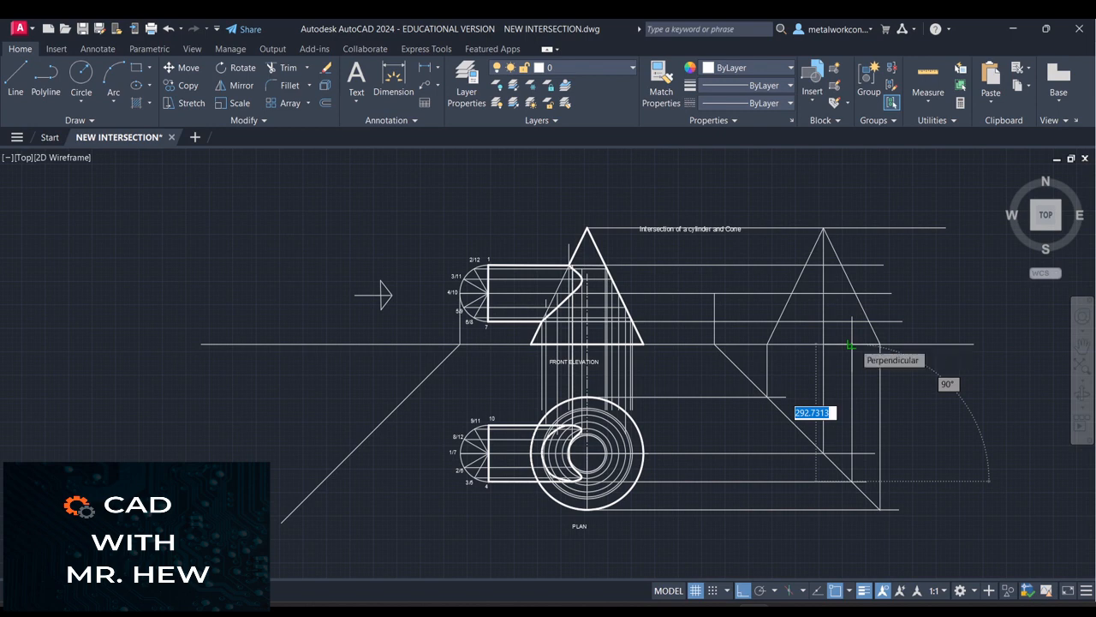
{"action": "left_click", "coordinate": [847, 276]}
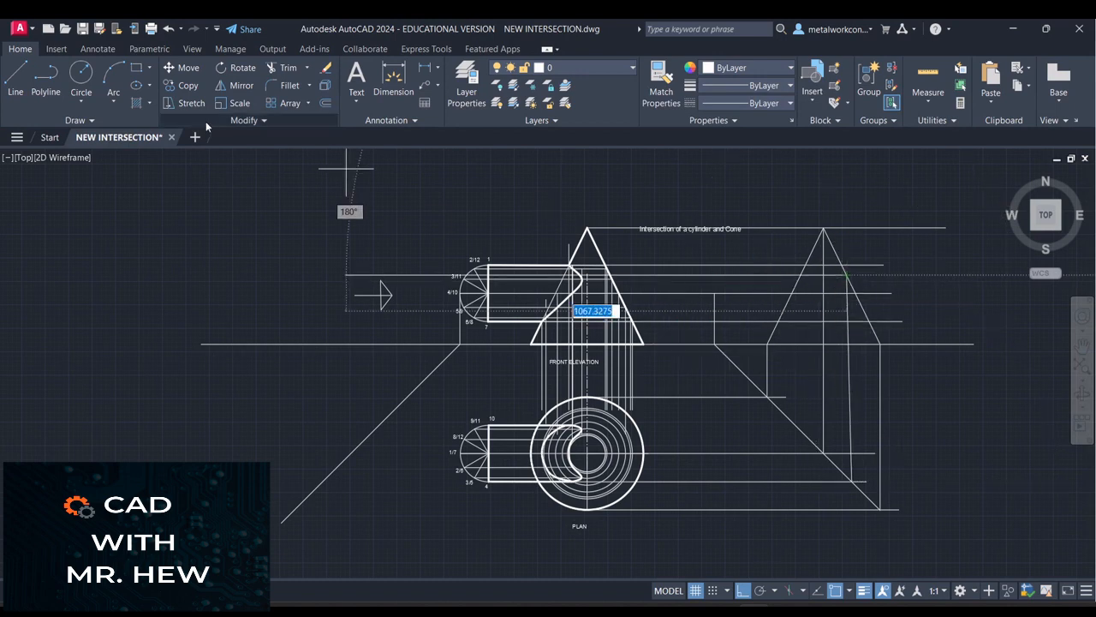
{"action": "left_click", "coordinate": [170, 31]}
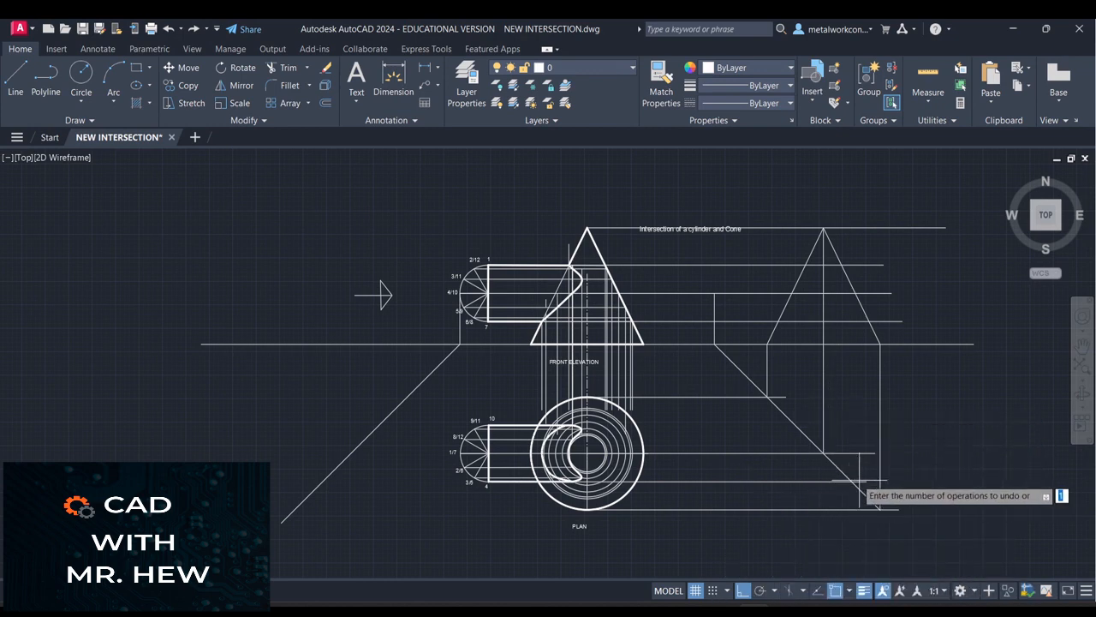
{"action": "key", "text": "Escape"}
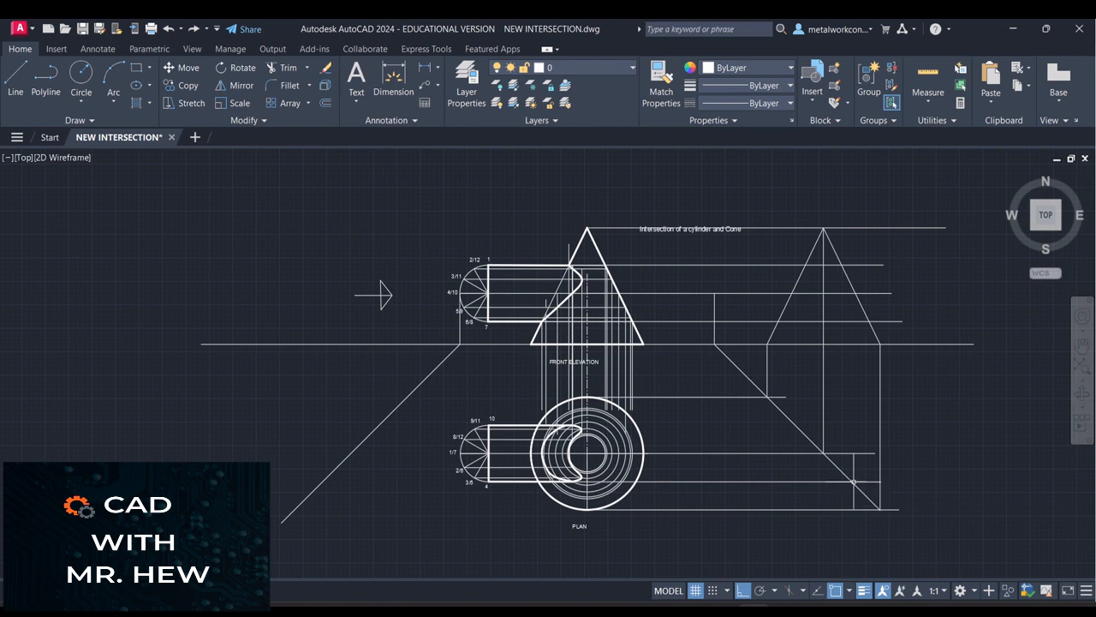
Step: Project a vertical line from where the point 4 edge meets the mitre line up to the horizontal line at the cone's apex
{"action": "left_click", "coordinate": [21, 76]}
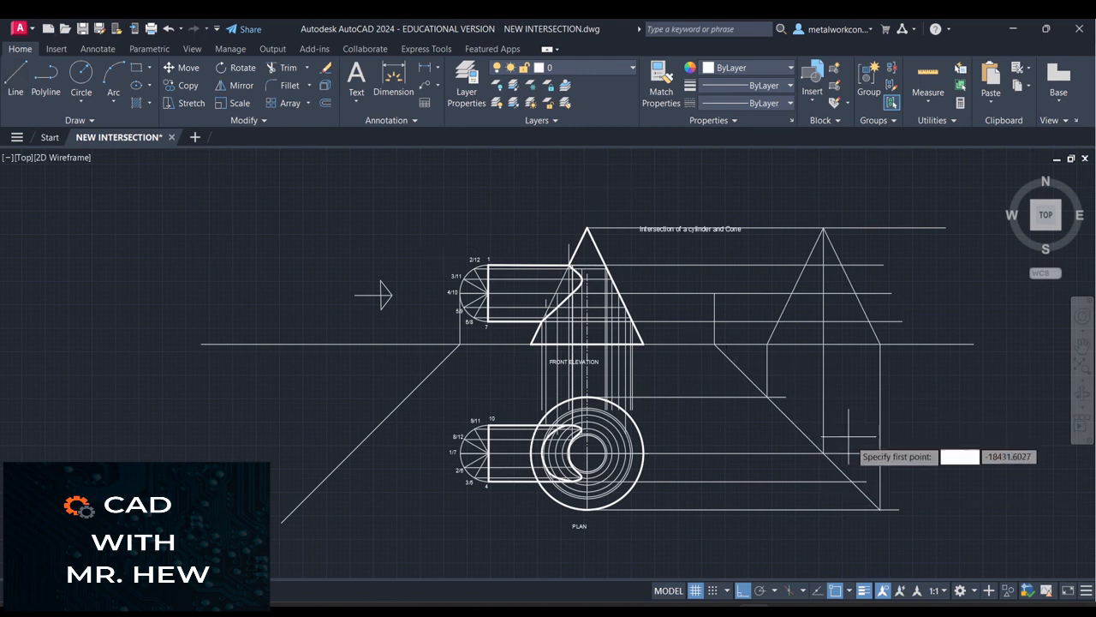
{"action": "left_click", "coordinate": [852, 481]}
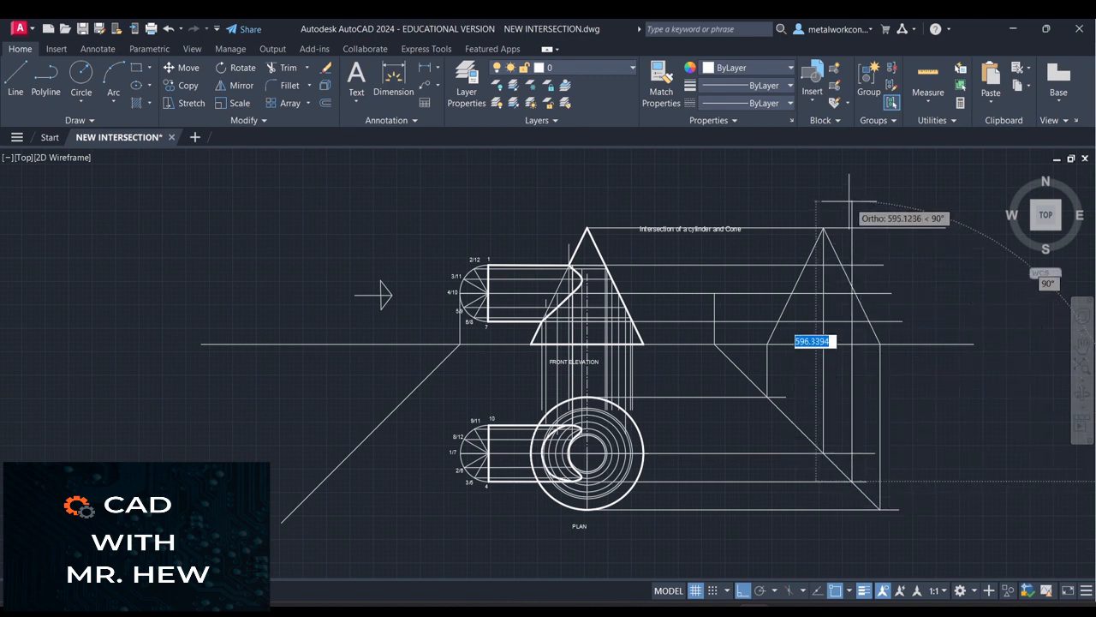
{"action": "left_click", "coordinate": [851, 228]}
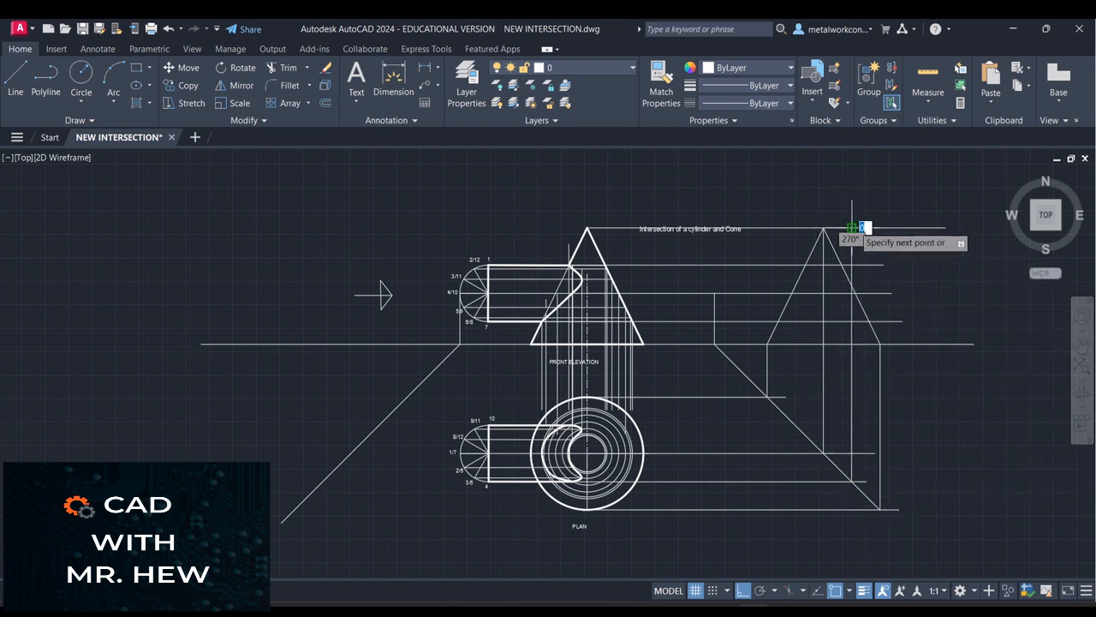
{"action": "key", "text": "Return"}
Step: Project the cylinder's edge from point 10 in the plan horizontally past the mitre line, and vertically from their crossing up to the apex line
{"action": "key", "text": "Return"}
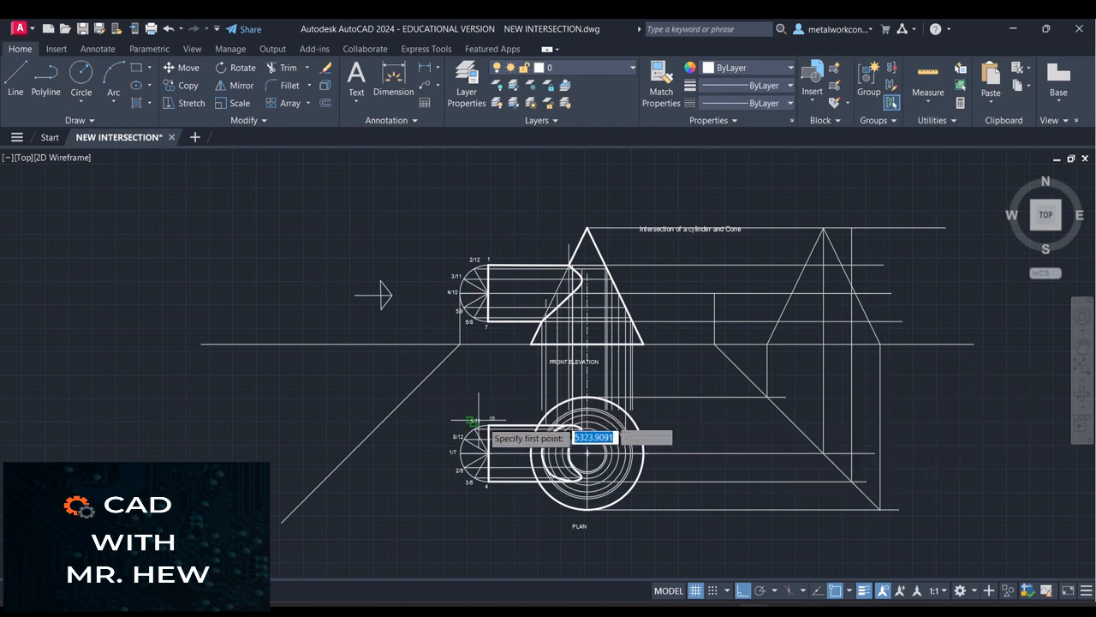
{"action": "scroll", "coordinate": [471, 421], "scroll_direction": "up", "scroll_amount": 6}
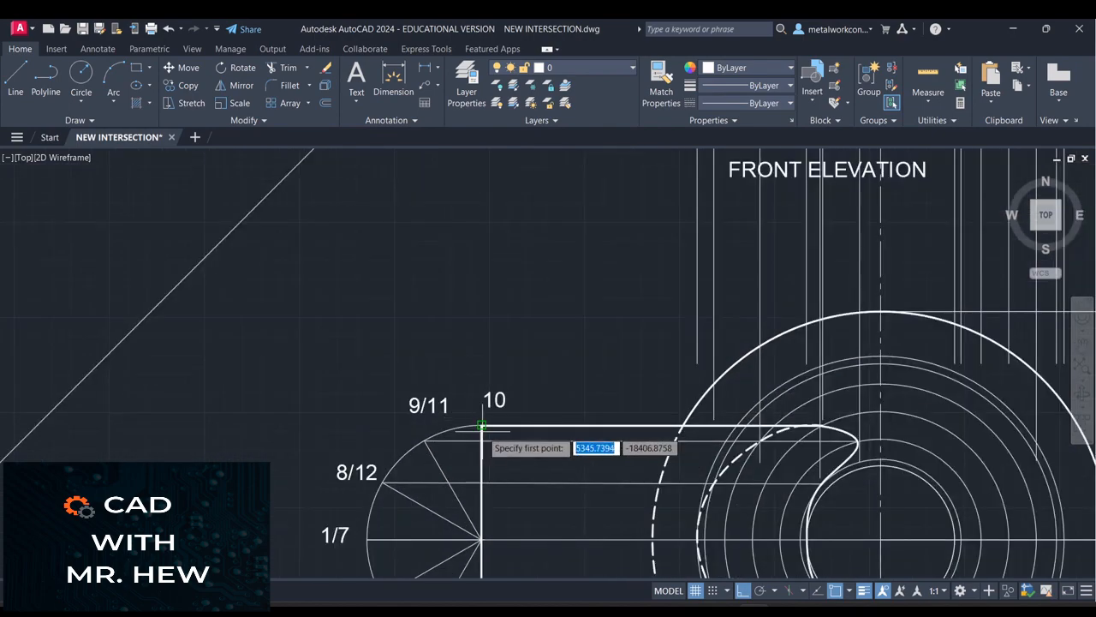
{"action": "left_click", "coordinate": [482, 425]}
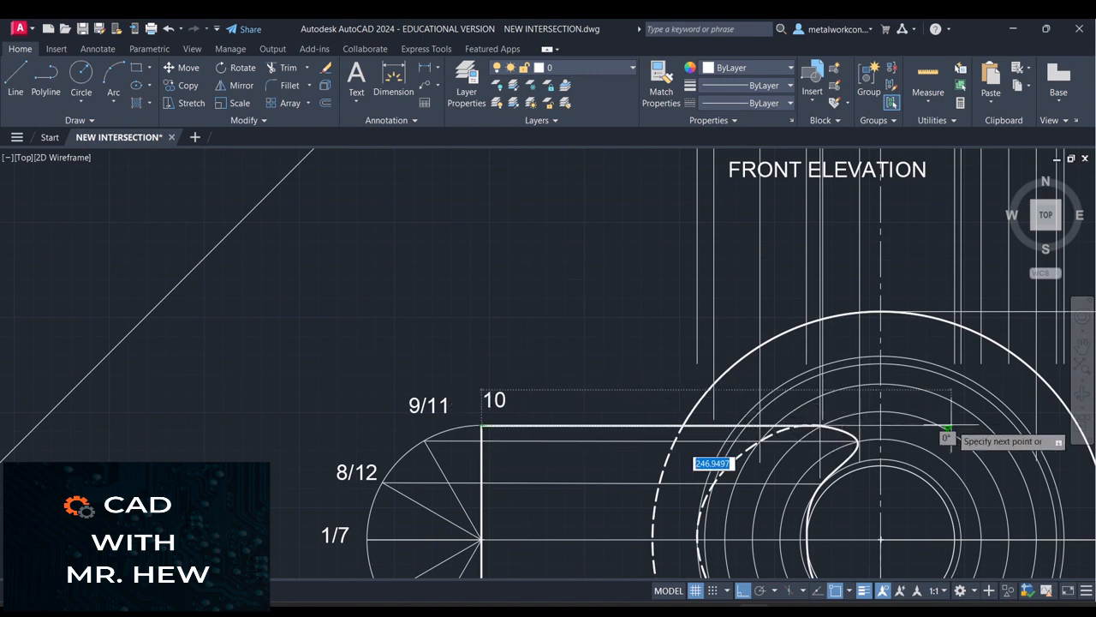
{"action": "scroll", "coordinate": [947, 426], "scroll_direction": "down", "scroll_amount": 4}
{"action": "left_click", "coordinate": [1082, 345]}
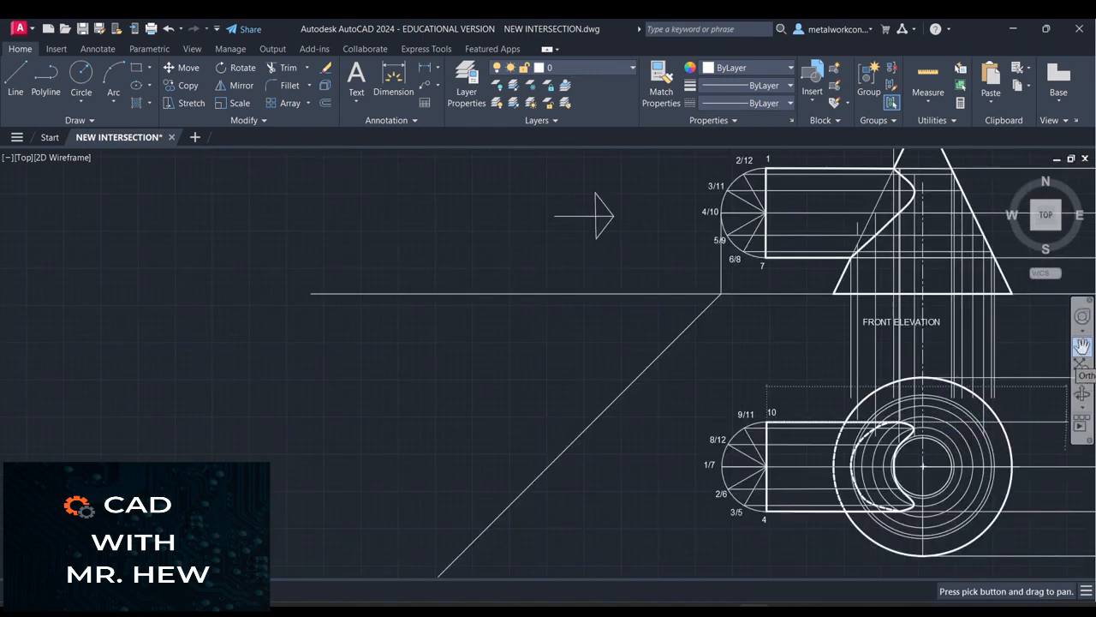
{"action": "mouse_move", "coordinate": [1013, 341]}
{"action": "left_mouse_down"}
{"action": "mouse_move", "coordinate": [736, 338]}
{"action": "mouse_move", "coordinate": [790, 390]}
{"action": "mouse_move", "coordinate": [783, 453]}
{"action": "mouse_move", "coordinate": [792, 453]}
{"action": "left_mouse_up"}
{"action": "key", "text": "Escape"}
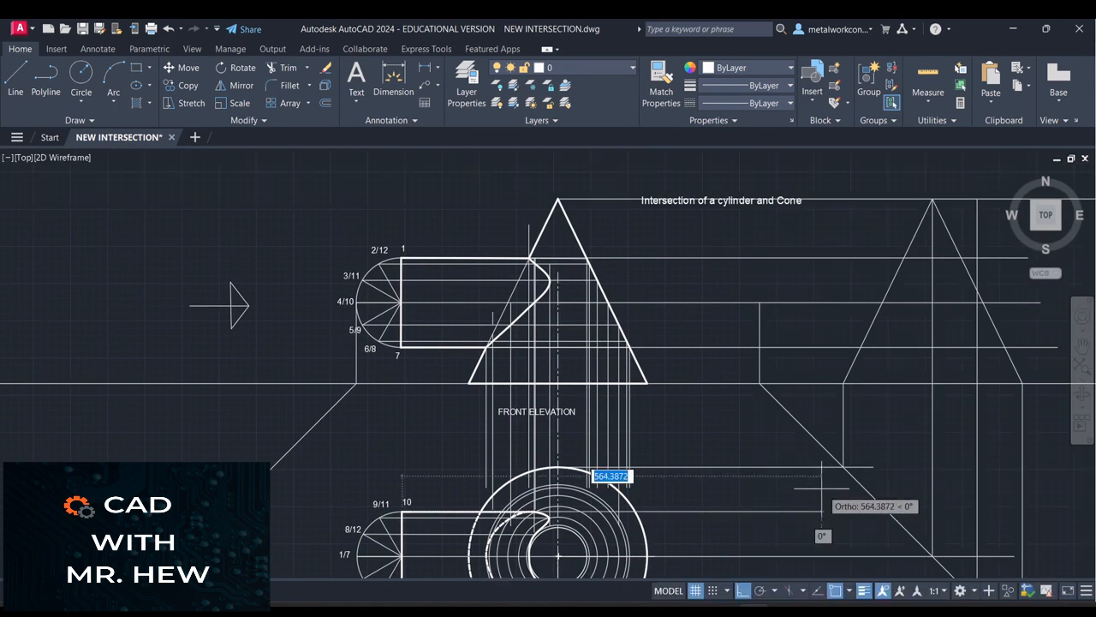
{"action": "left_click", "coordinate": [920, 505]}
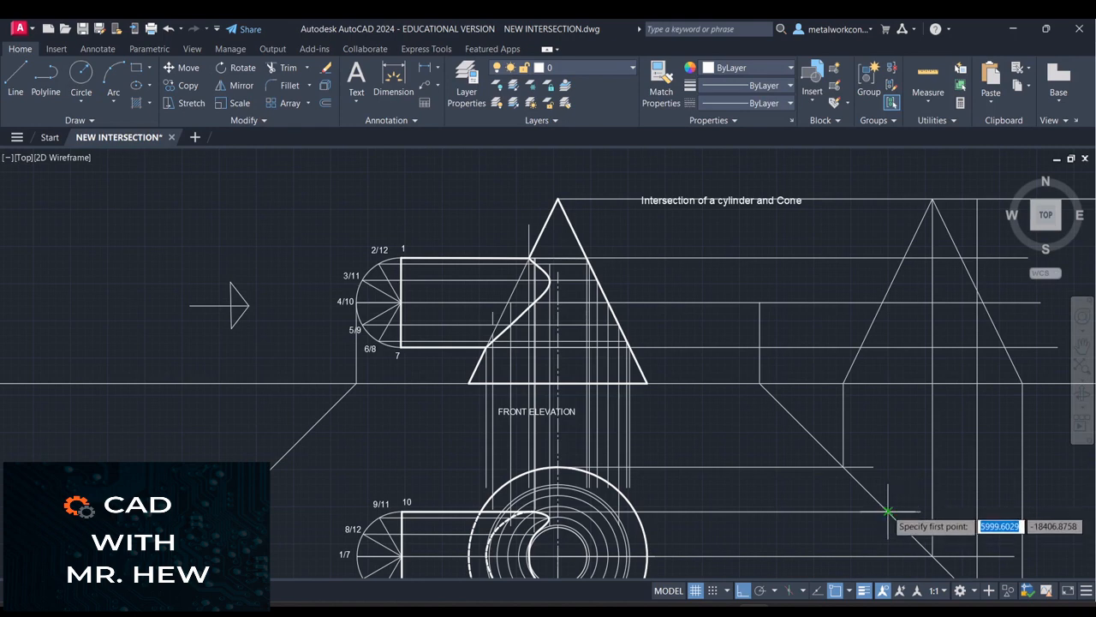
{"action": "left_click", "coordinate": [888, 200]}
{"action": "key", "text": "Return"}
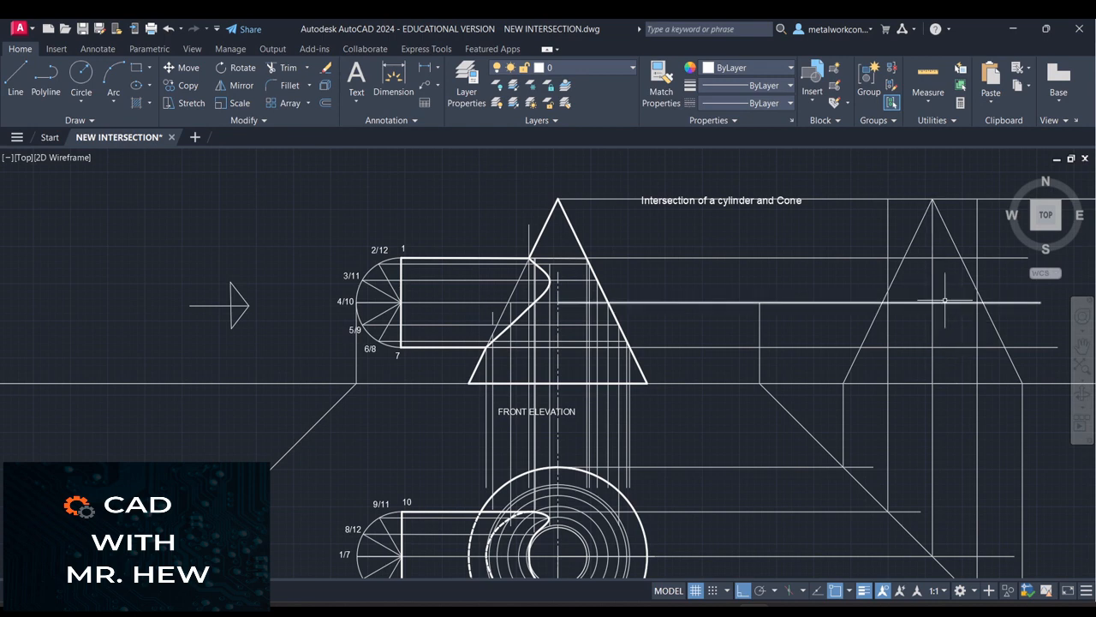
Step: Draw the cylinder's circle centred where its axis crosses the end-elevation cone's centre line, with its radius reaching the projected vertical edge
{"action": "left_click", "coordinate": [82, 76]}
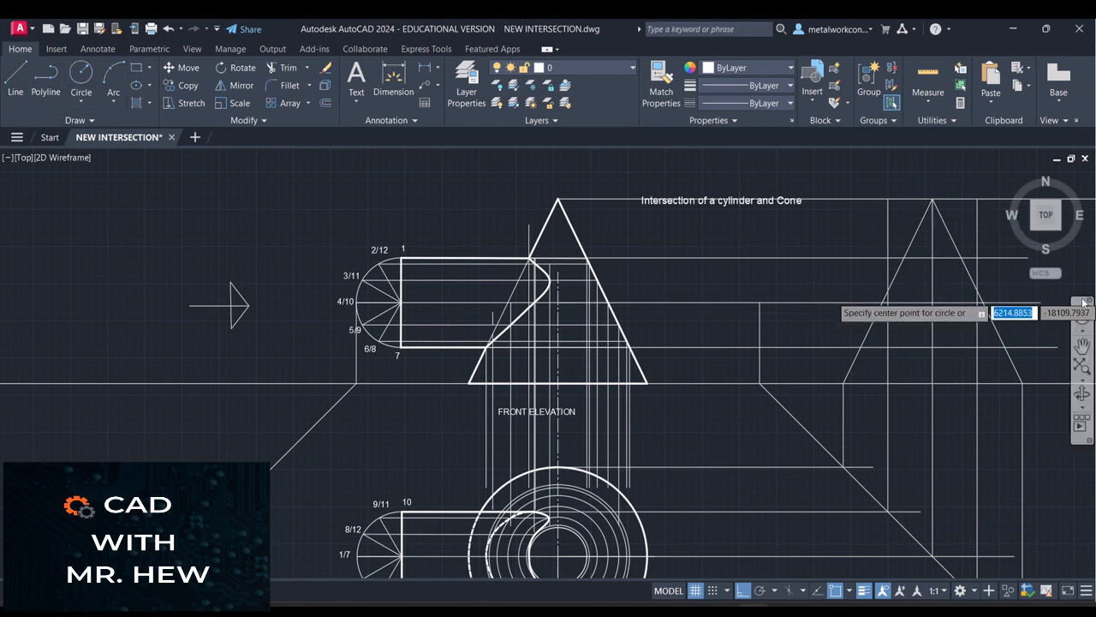
{"action": "left_click", "coordinate": [933, 302]}
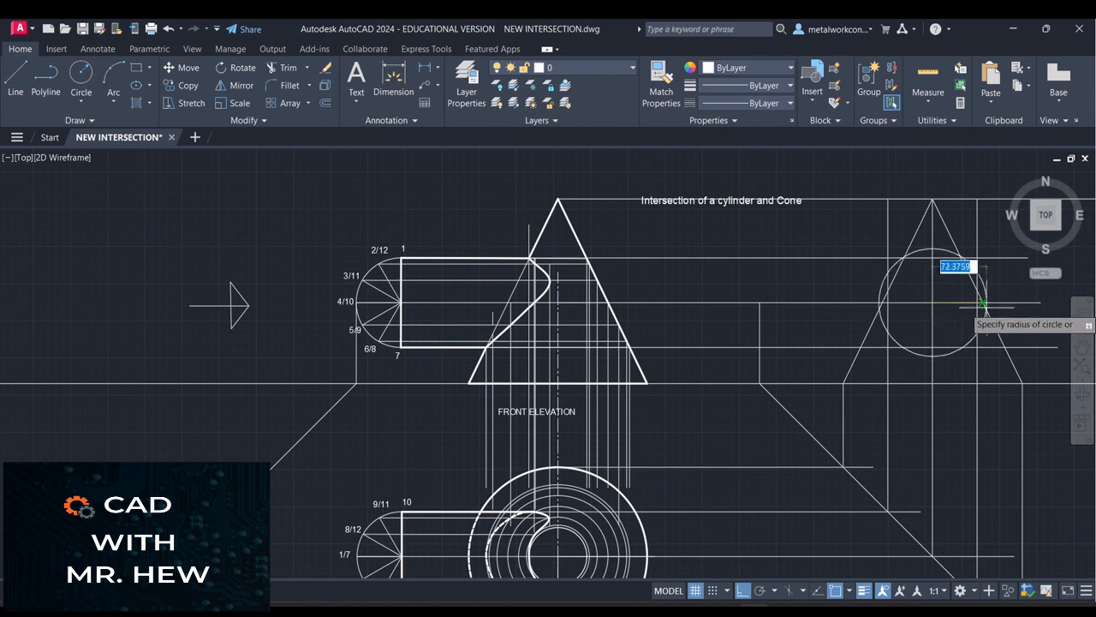
{"action": "left_click", "coordinate": [976, 302]}
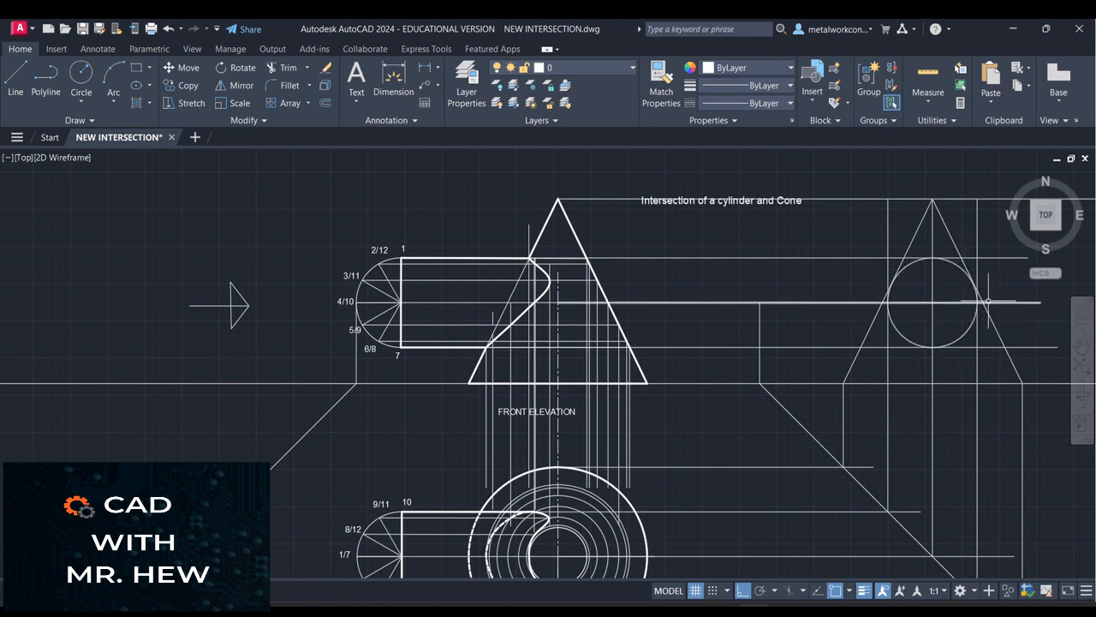
Step: Make outline white the current layer and trace the end-elevation cone's base and both sloping sides with lines
{"action": "key", "text": "Return"}
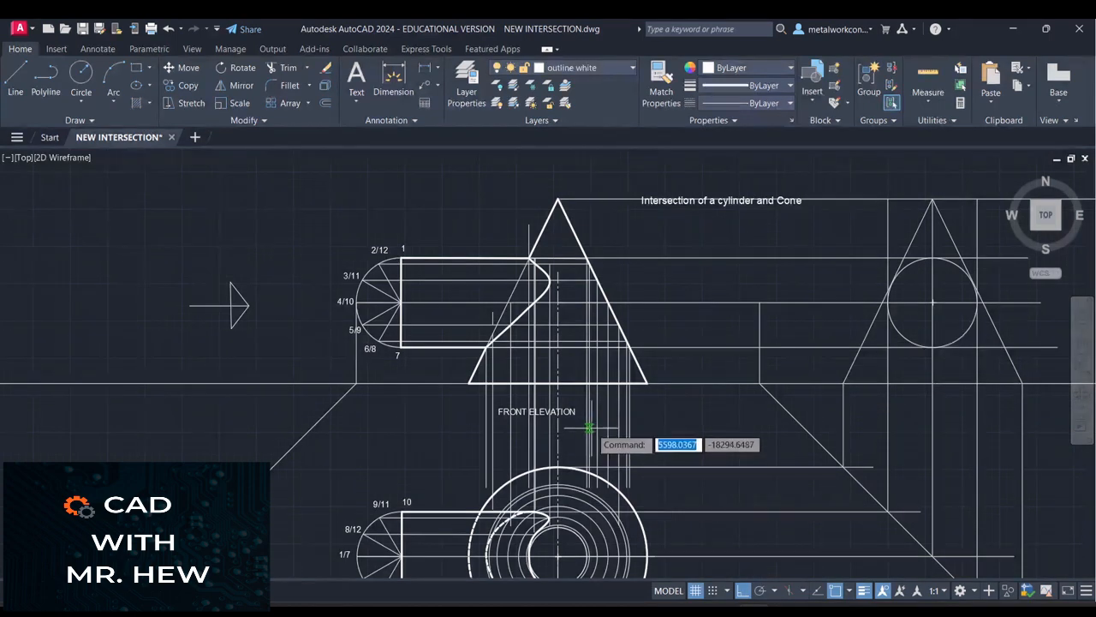
{"action": "key", "text": "Escape"}
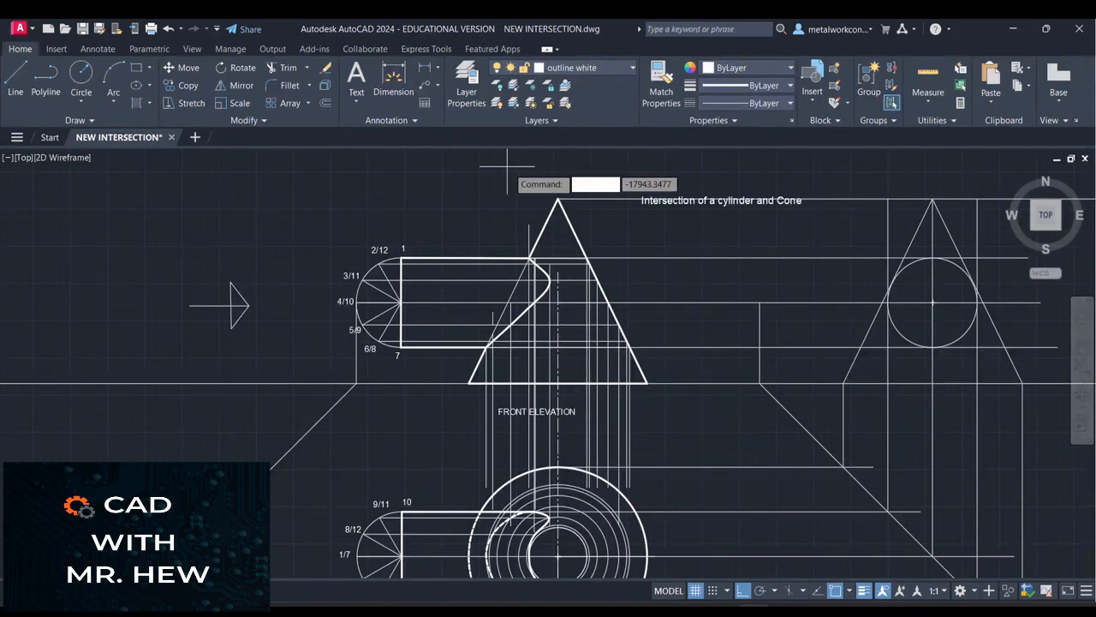
{"action": "left_click", "coordinate": [15, 79]}
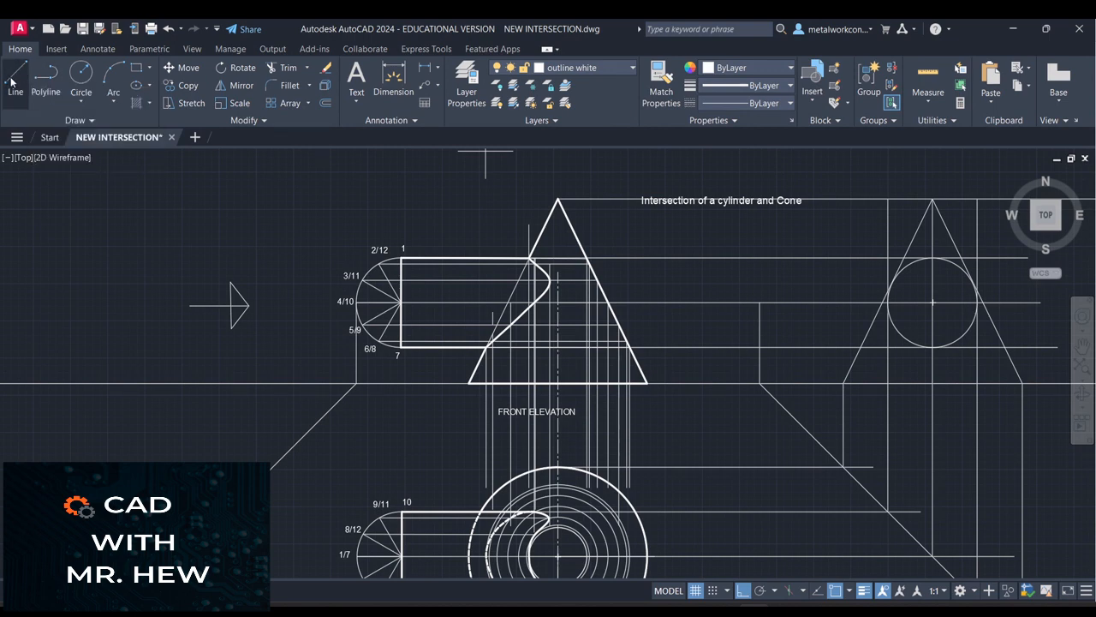
{"action": "left_click", "coordinate": [843, 383]}
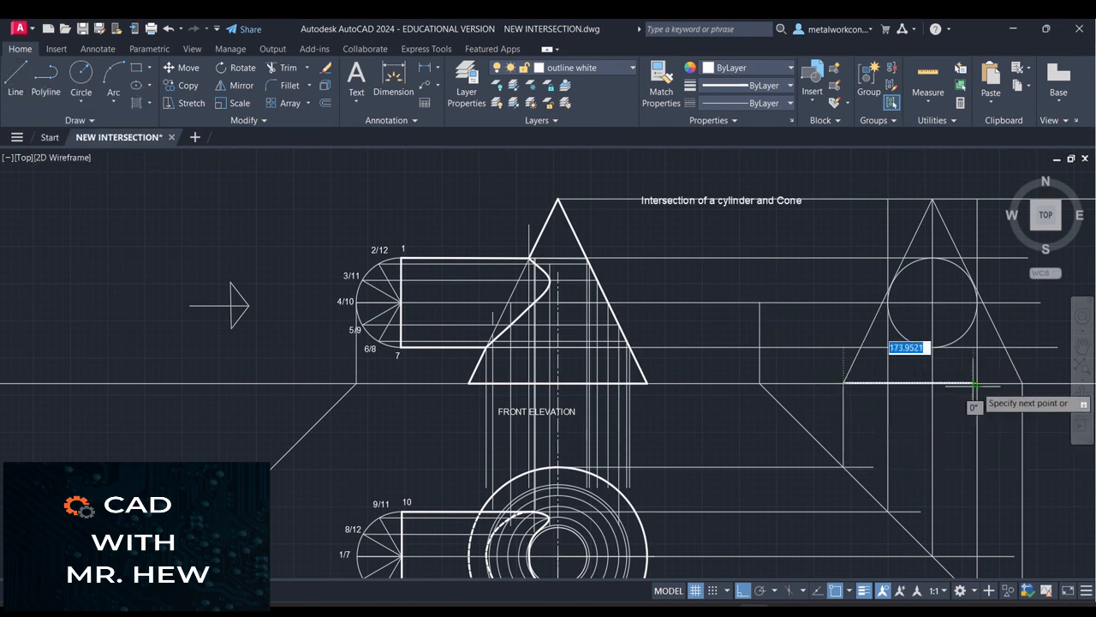
{"action": "left_click", "coordinate": [1022, 382]}
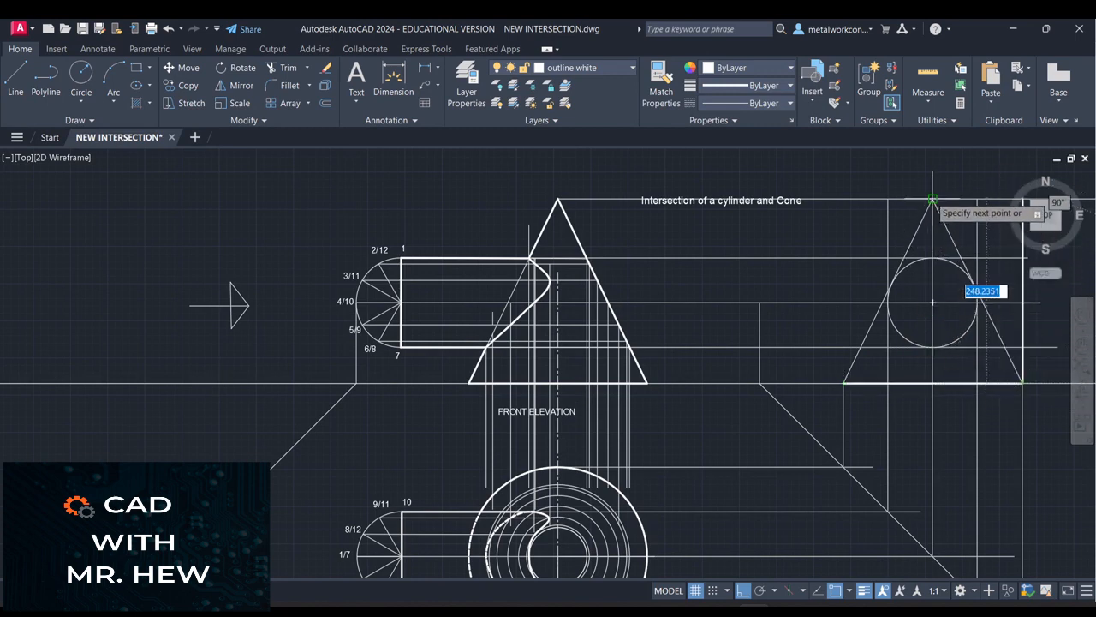
{"action": "left_click", "coordinate": [933, 199]}
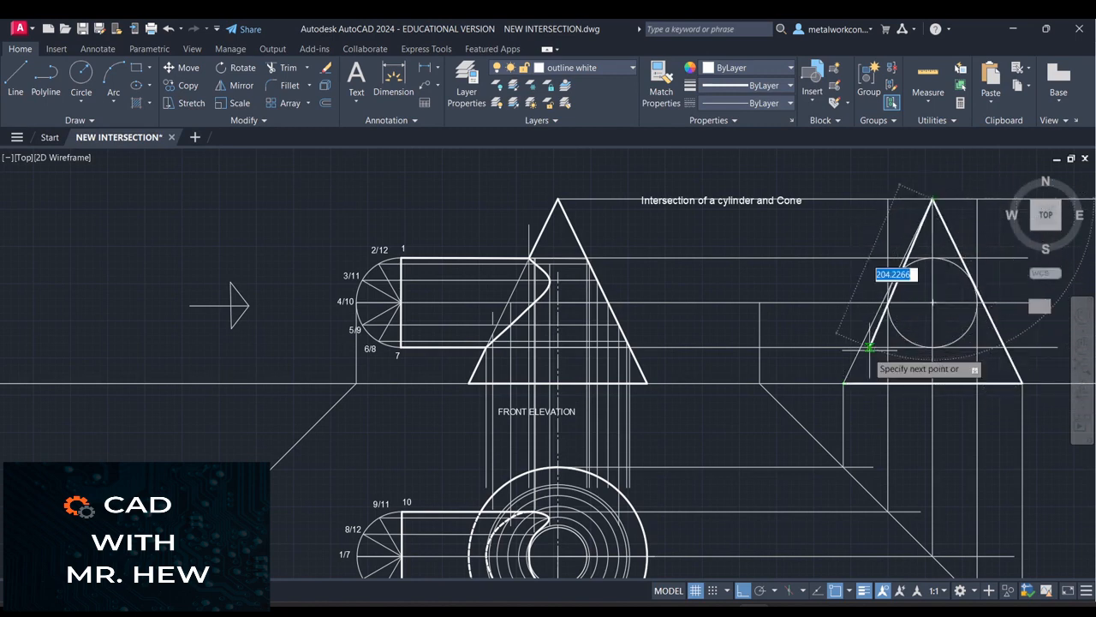
{"action": "left_click", "coordinate": [843, 383]}
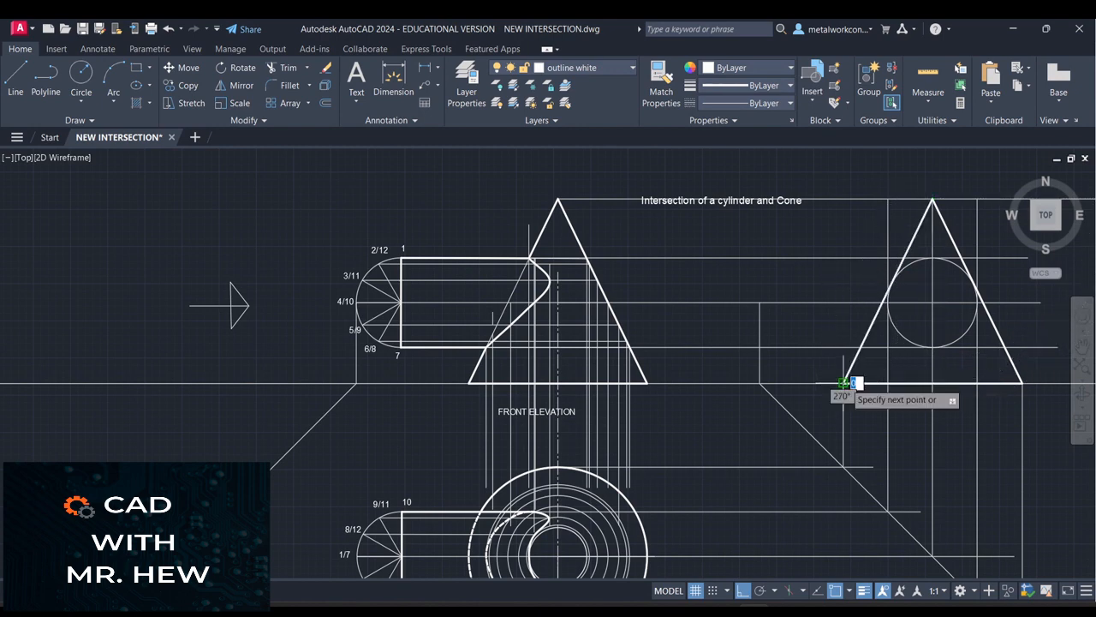
{"action": "key", "text": "Return"}
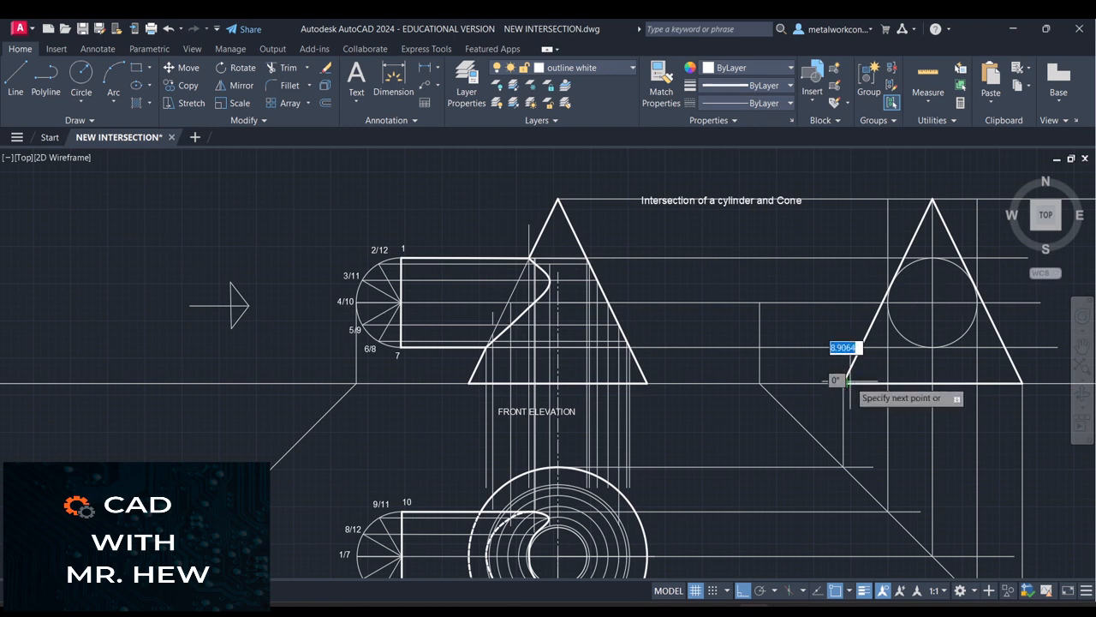
{"action": "key", "text": "Escape"}
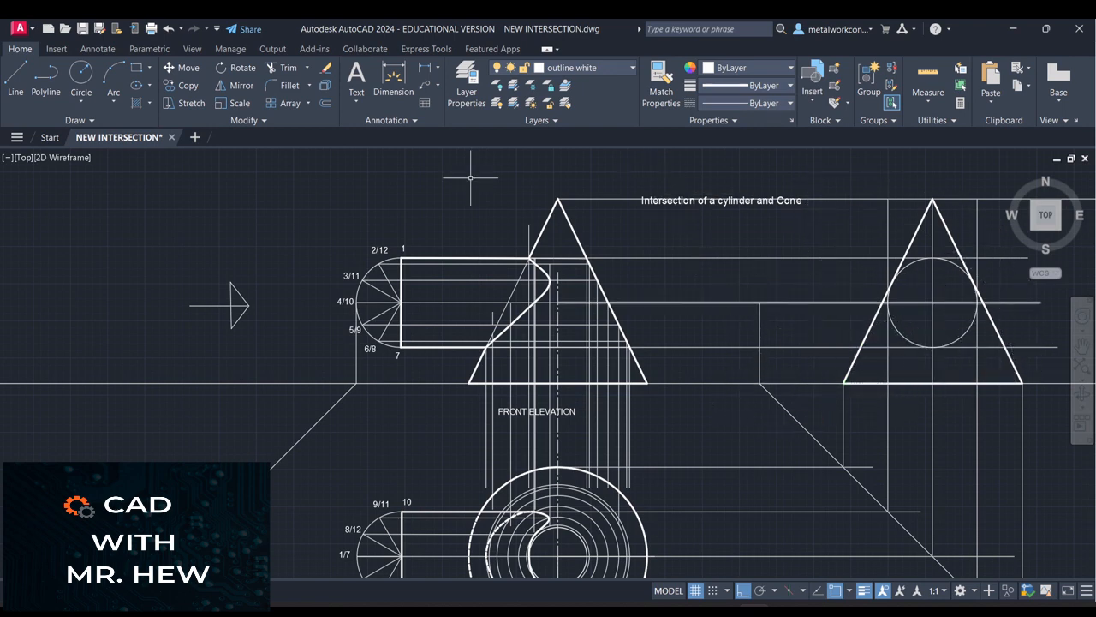
Step: Outline the cylinder's circle in the end elevation, centred on the axis crossing with its radius reaching the projected vertical edge
{"action": "left_click", "coordinate": [75, 73]}
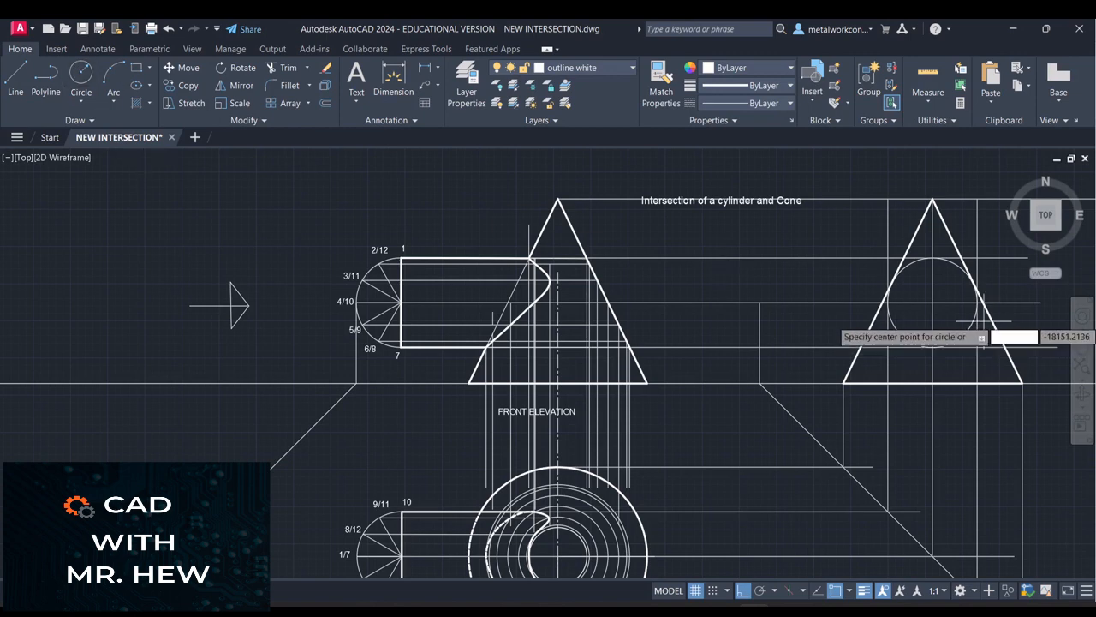
{"action": "left_click", "coordinate": [933, 302]}
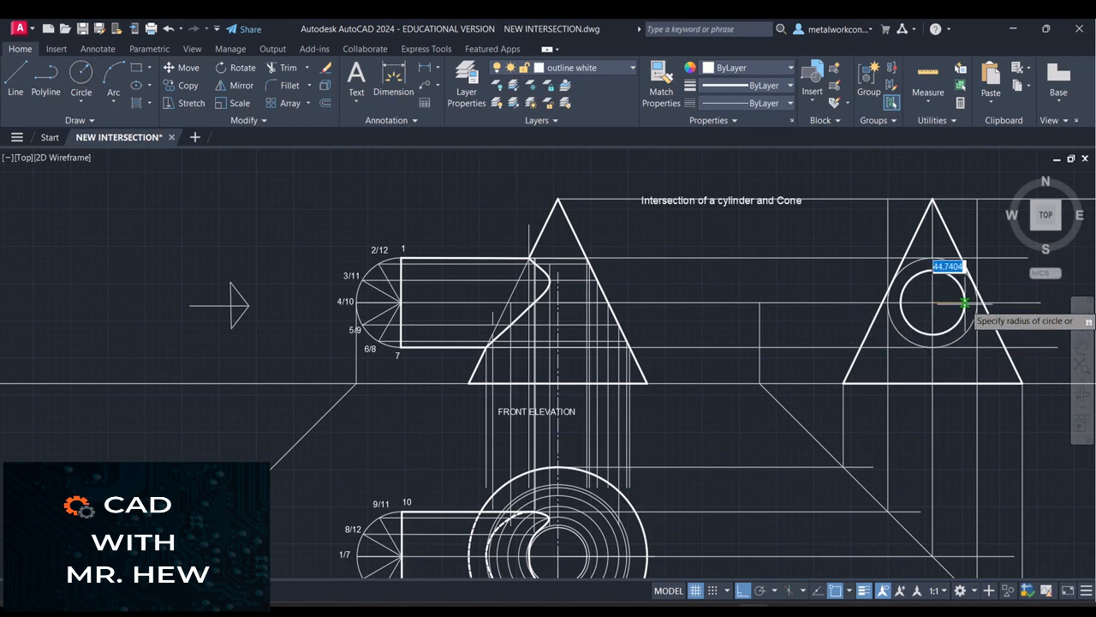
{"action": "left_click", "coordinate": [977, 302]}
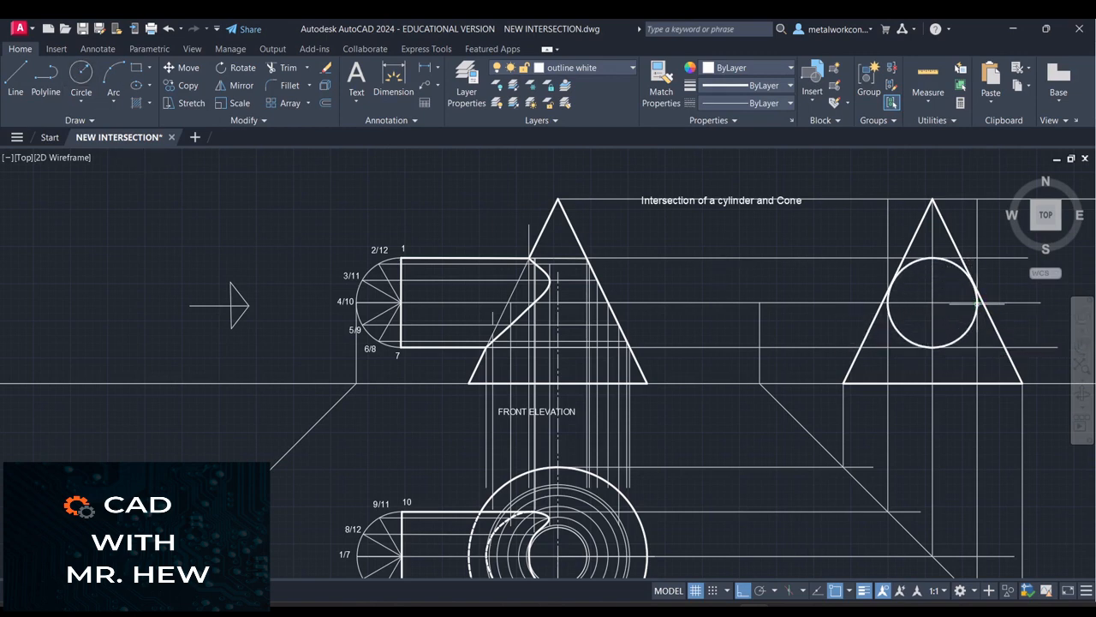
{"action": "key", "text": "Return"}
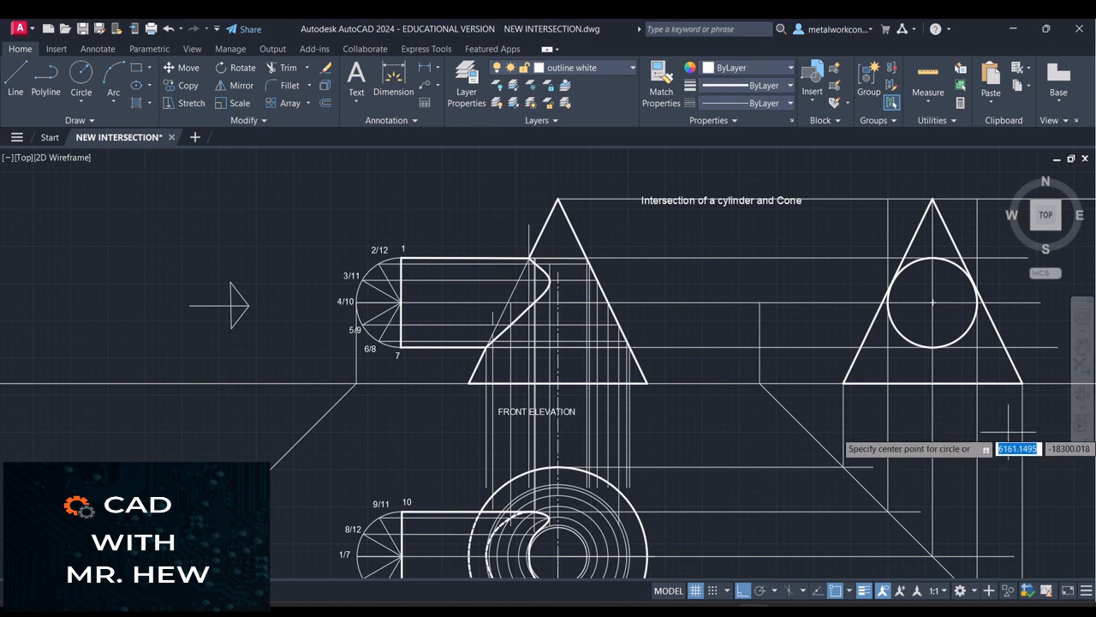
{"action": "key", "text": "Return"}
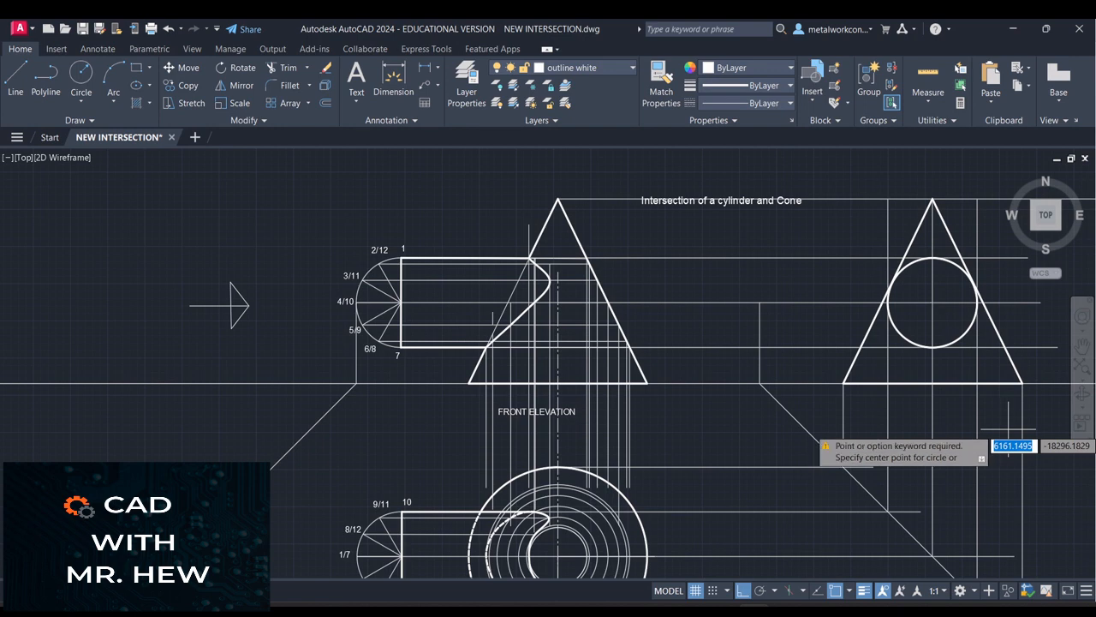
{"action": "key", "text": "Escape"}
Step: Add the text label END ELEVATION beneath the end-elevation cone, in line with the front elevation's label
{"action": "type", "text": "l"}
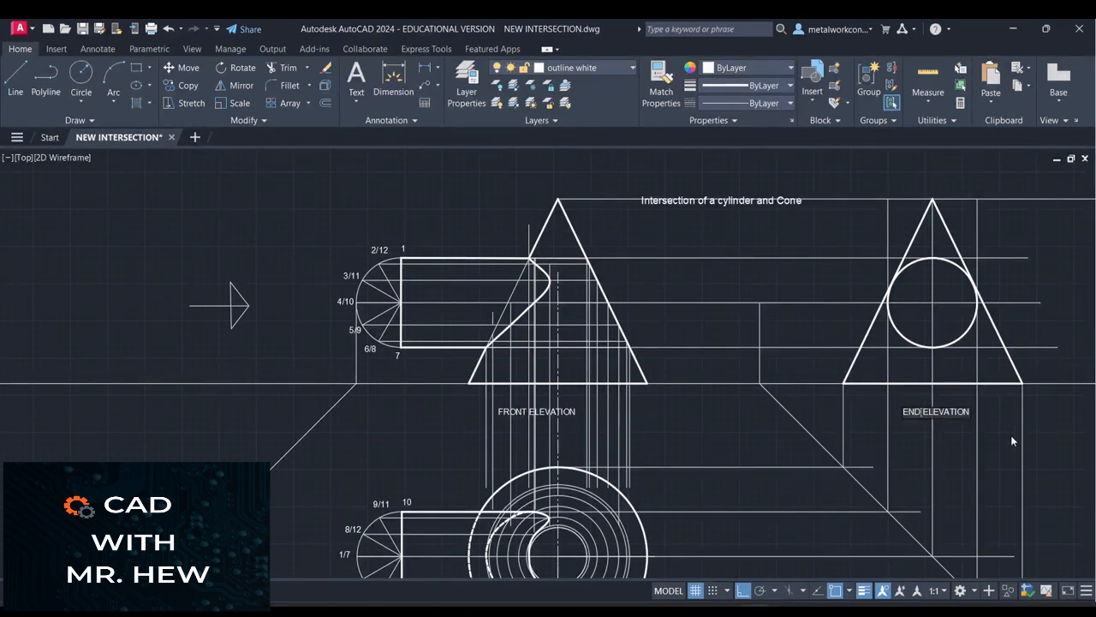
{"action": "left_click", "coordinate": [999, 455]}
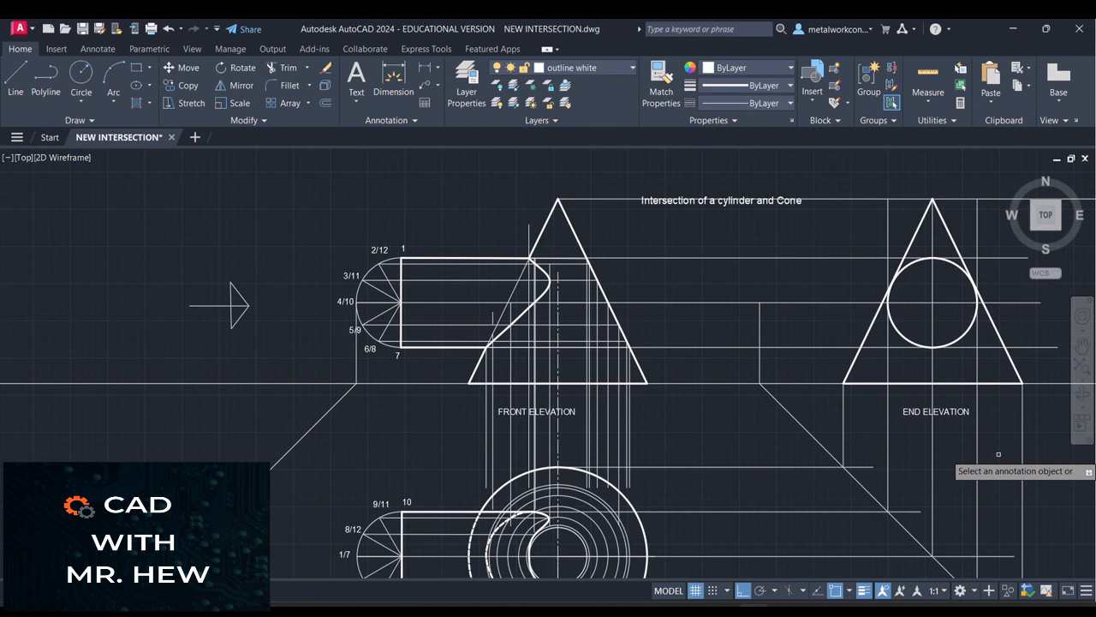
{"action": "key", "text": "Escape"}
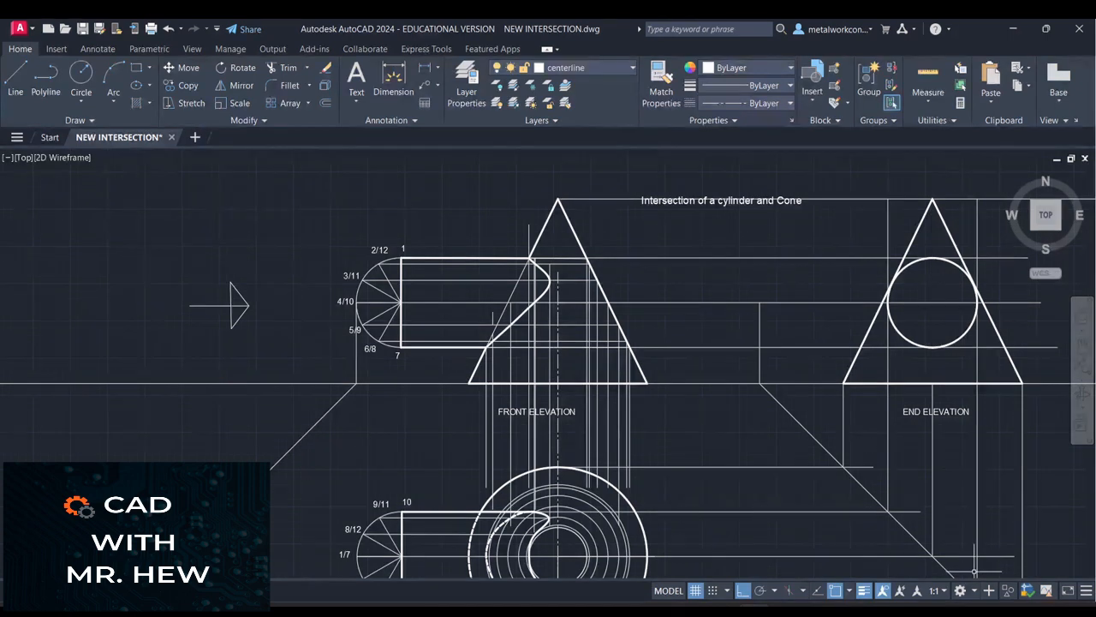
Step: Make centerline the current layer and draw the end-elevation cone's vertical centre line from its apex to just below its base
{"action": "left_click", "coordinate": [967, 555]}
{"action": "left_click", "coordinate": [13, 75]}
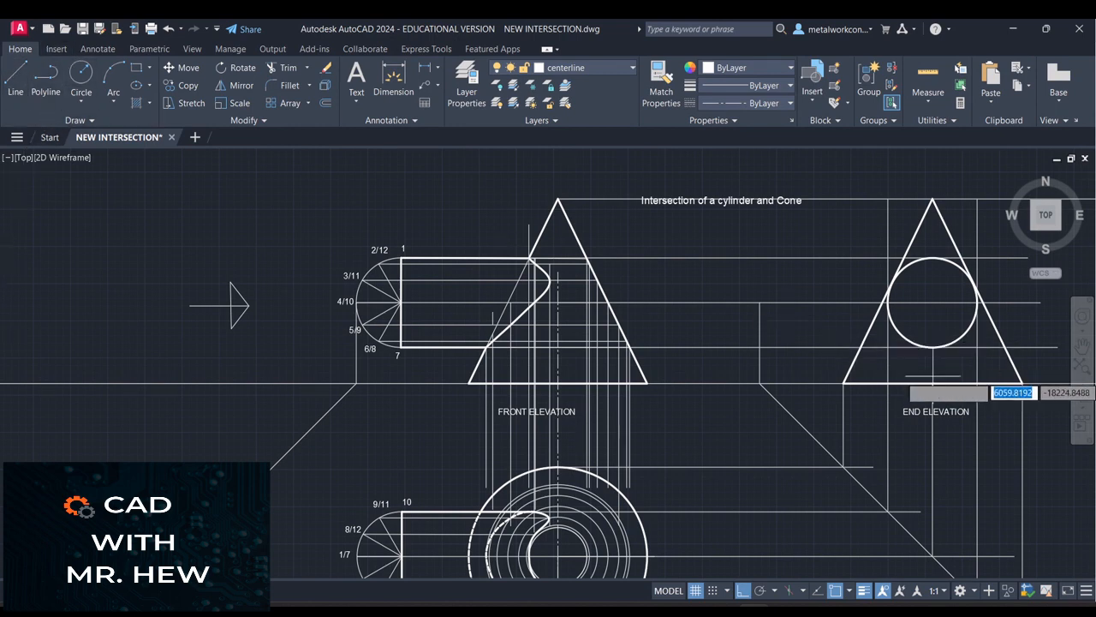
{"action": "left_click", "coordinate": [932, 200]}
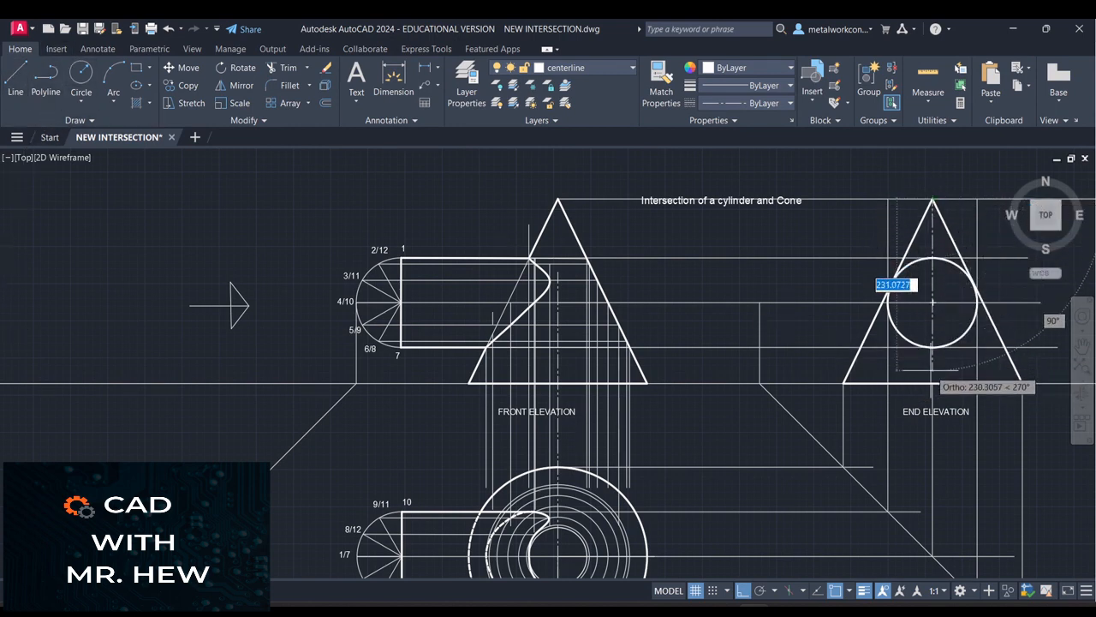
{"action": "left_click", "coordinate": [933, 398]}
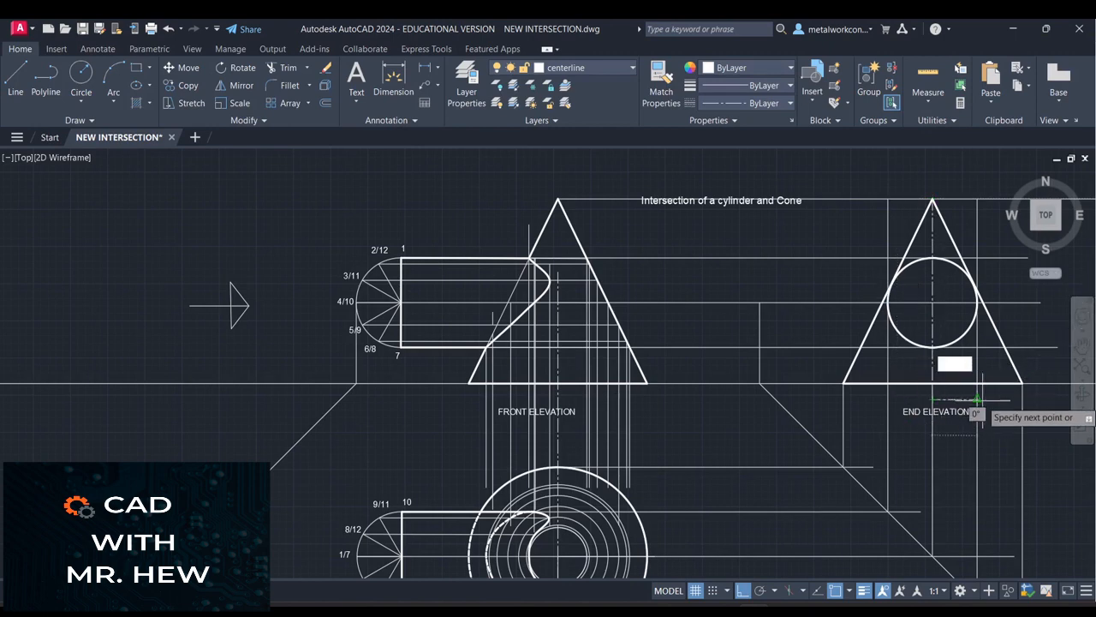
{"action": "key", "text": "Return"}
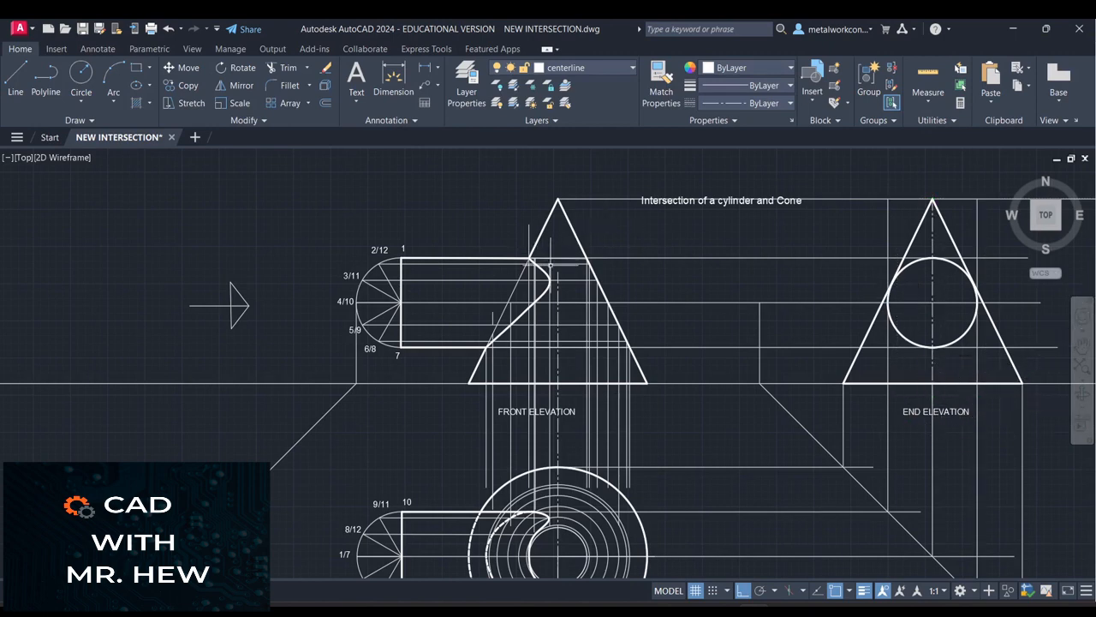
Step: Extend the centre lines of the front-elevation and end-elevation cones a short distance above their apexes
{"action": "key", "text": "Return"}
{"action": "left_click", "coordinate": [558, 172]}
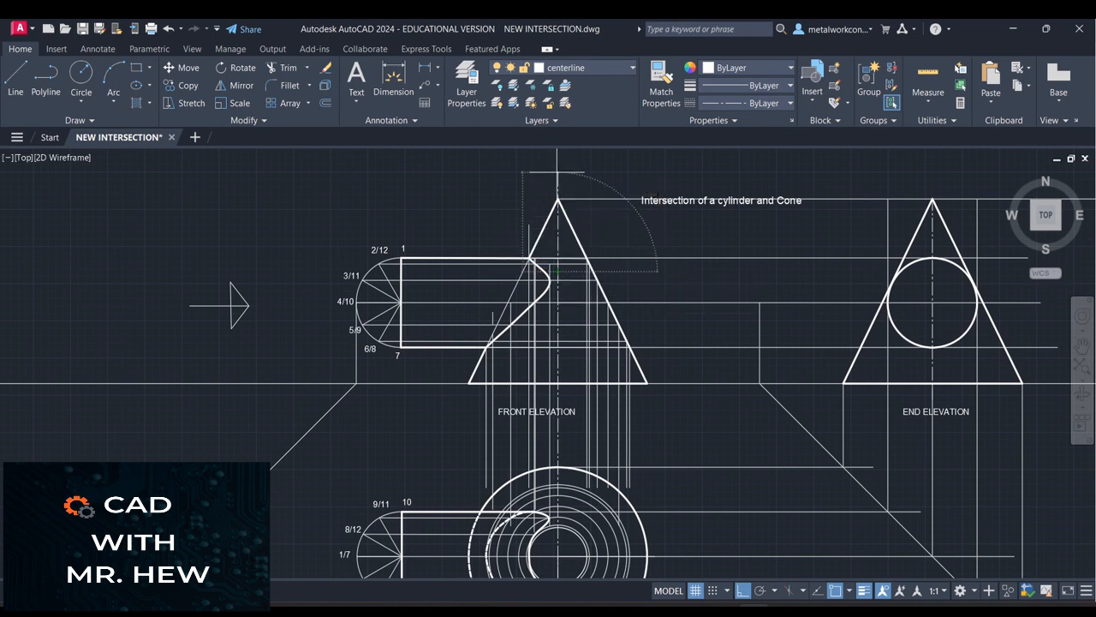
{"action": "key", "text": "Escape"}
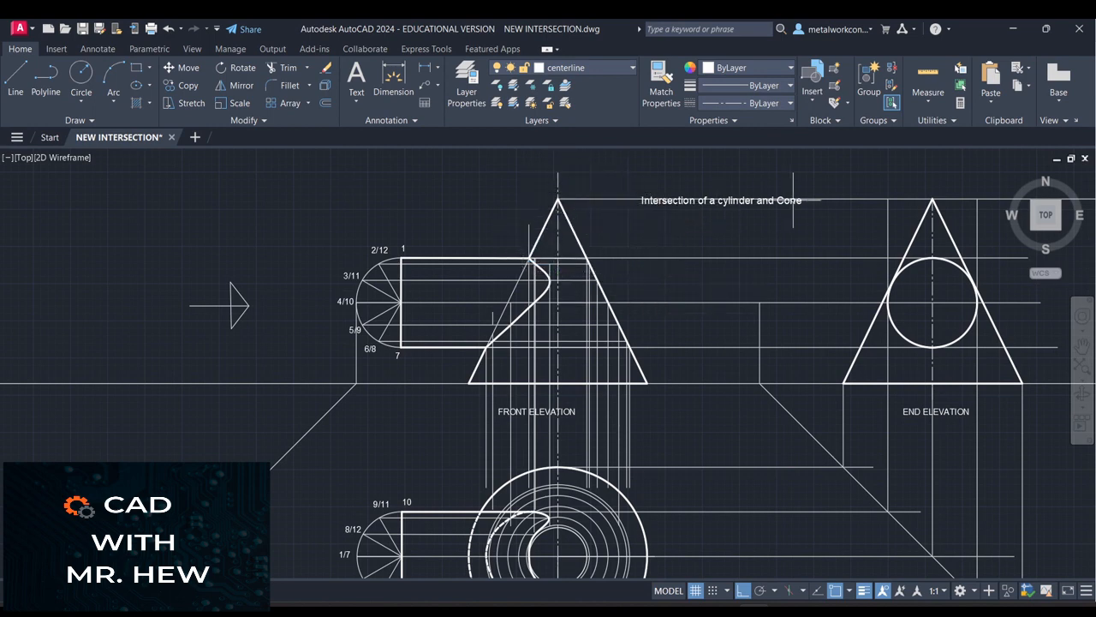
{"action": "key", "text": "Return"}
{"action": "left_click", "coordinate": [932, 200]}
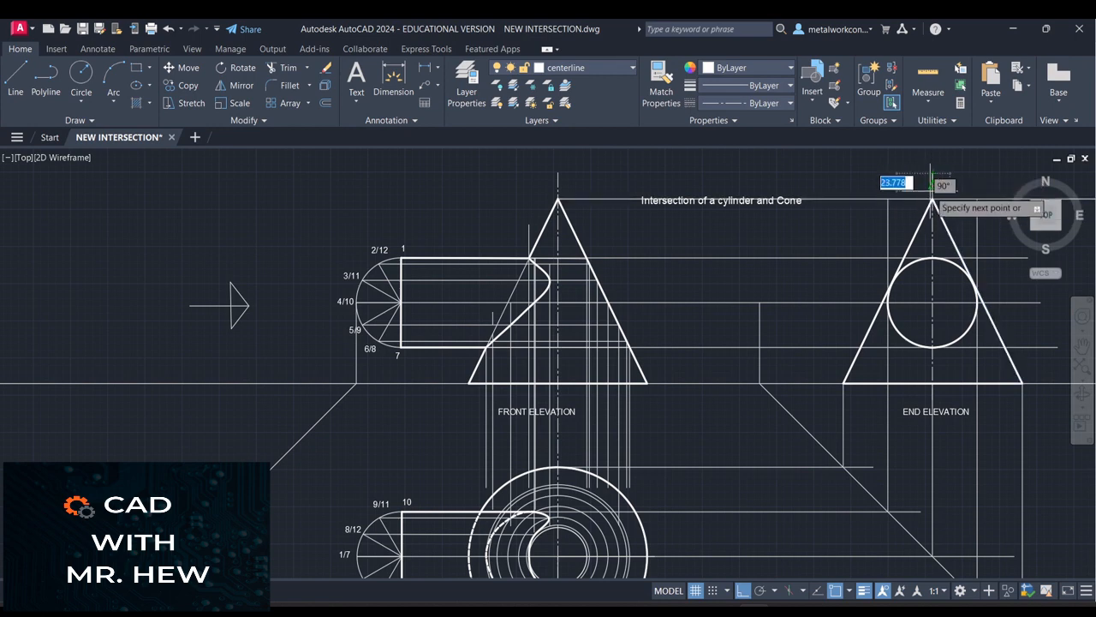
{"action": "key", "text": "Escape"}
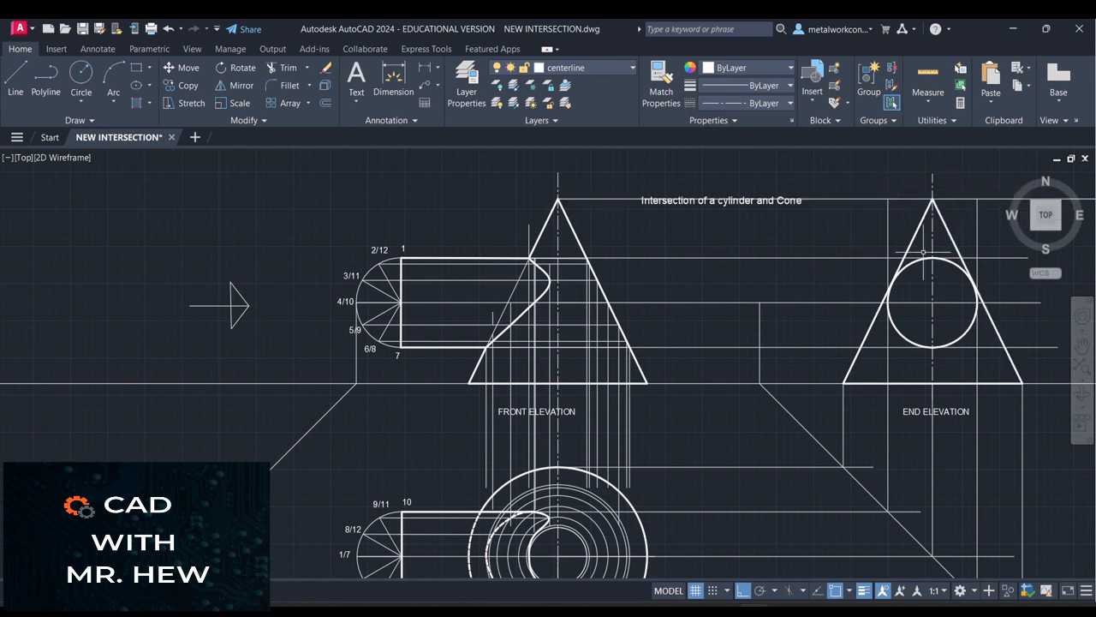
Step: Trim the horizontal axis projection line where it runs through and beyond the cylinder's circle in the end elevation
{"action": "key", "text": "Return"}
{"action": "left_click", "coordinate": [932, 383]}
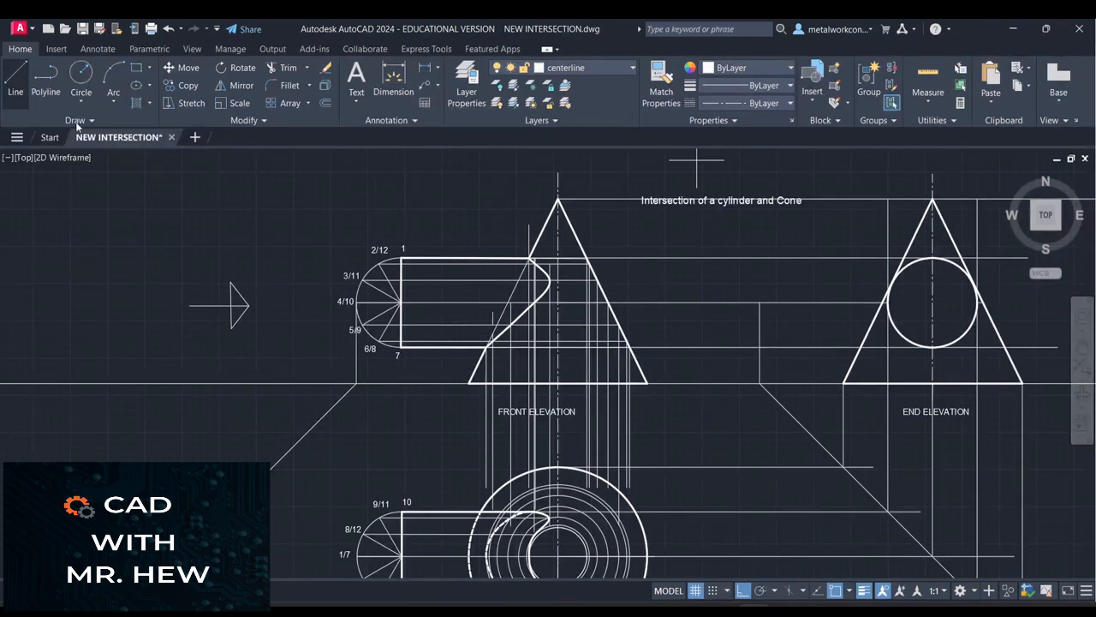
Step: Try to draw the circle's horizontal centre line in two halves, outward from near its centre
{"action": "left_click", "coordinate": [15, 82]}
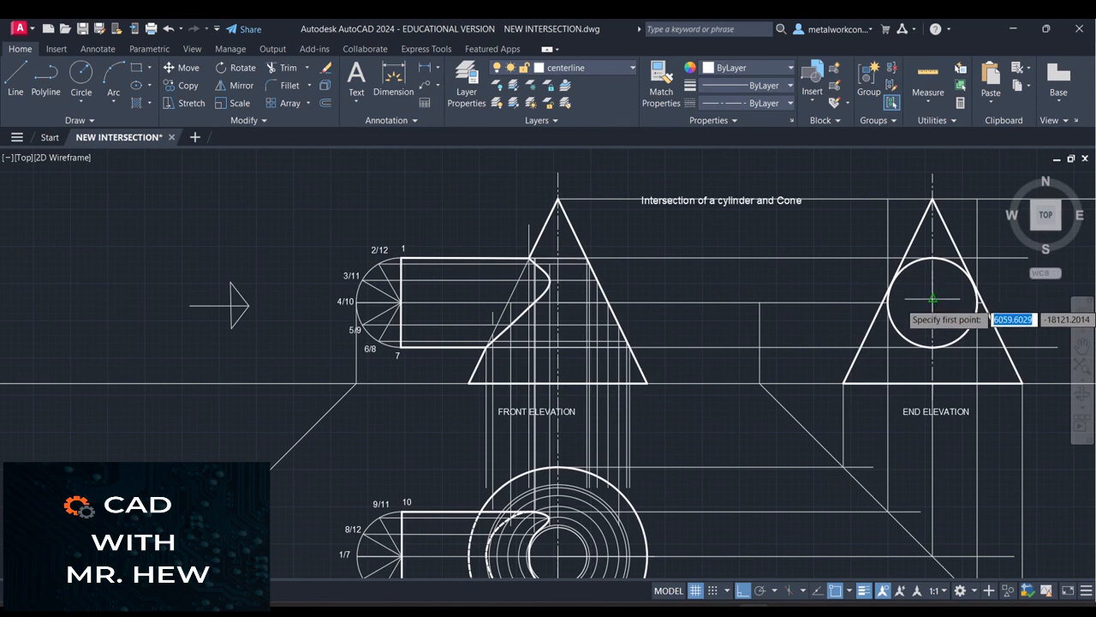
{"action": "left_click", "coordinate": [932, 300]}
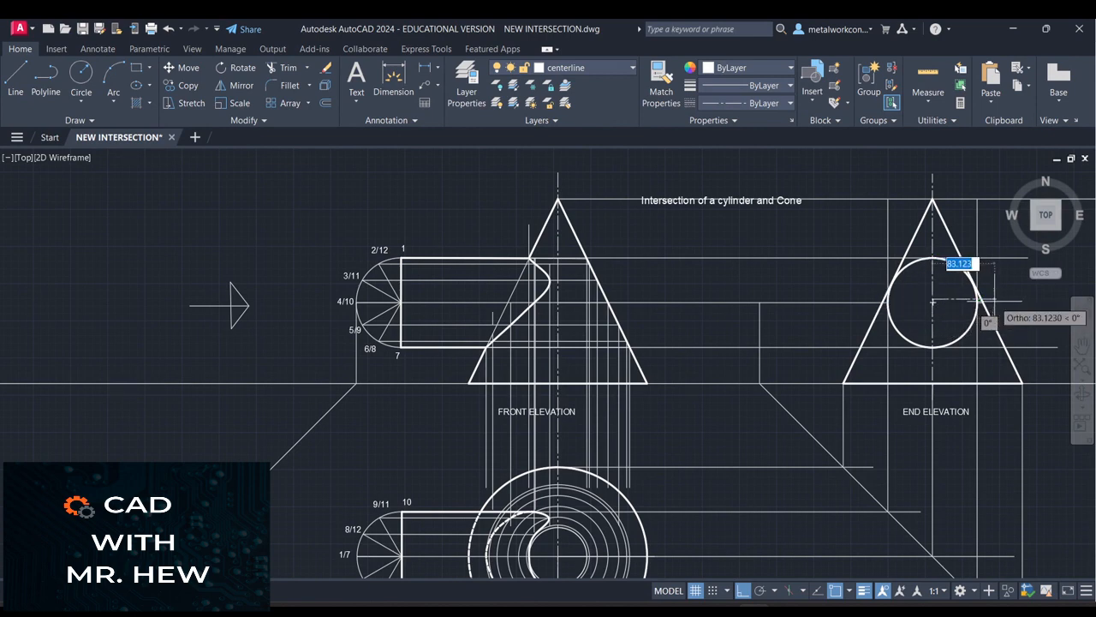
{"action": "left_click", "coordinate": [994, 300]}
{"action": "key", "text": "Return"}
{"action": "key", "text": "Return"}
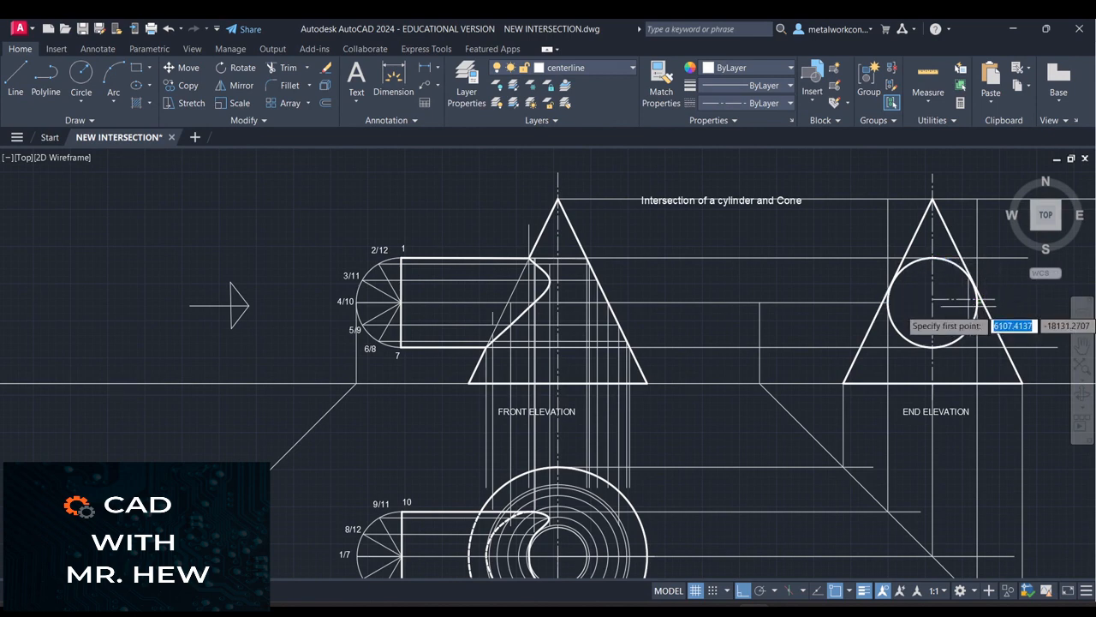
{"action": "left_click", "coordinate": [933, 300]}
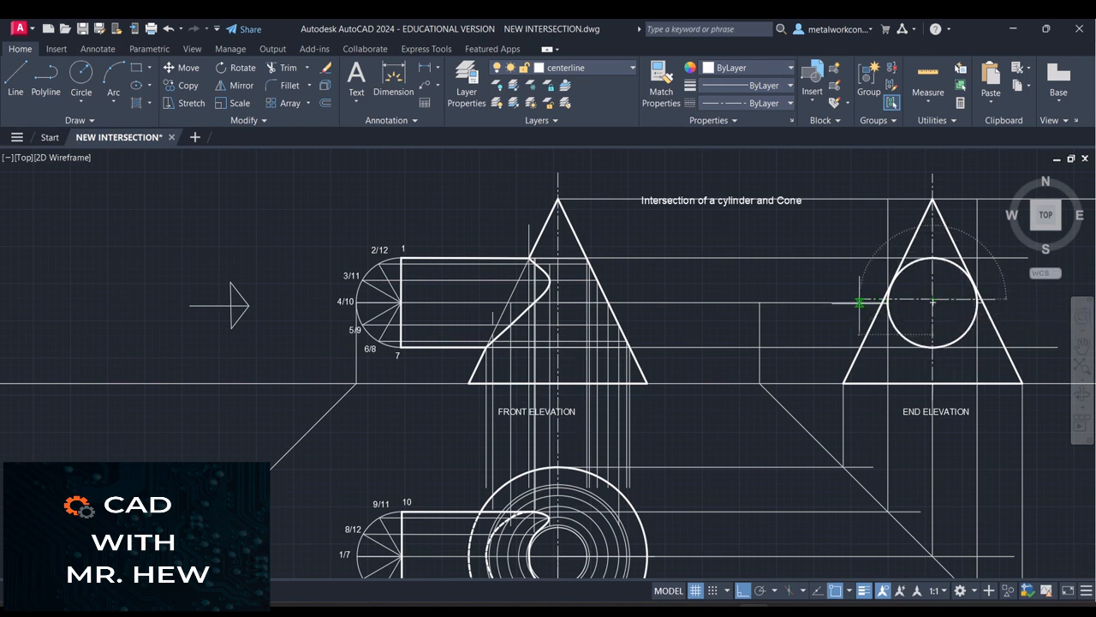
Step: Undo the last operation and delete the misplaced horizontal centre line extending from near the circle's centre
{"action": "left_click", "coordinate": [168, 30]}
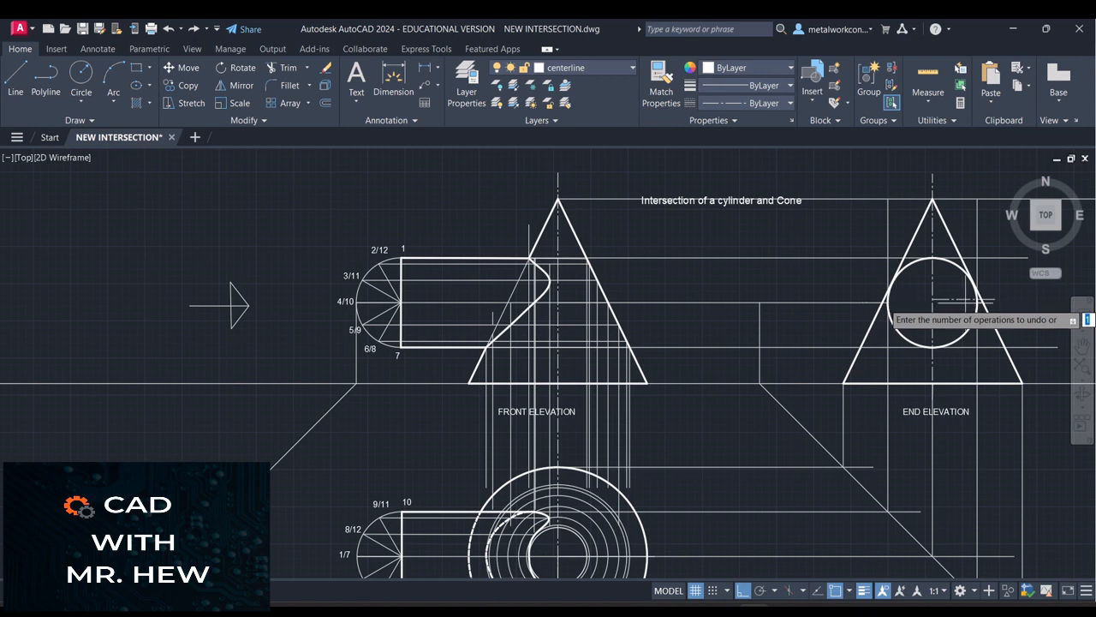
{"action": "key", "text": "Escape"}
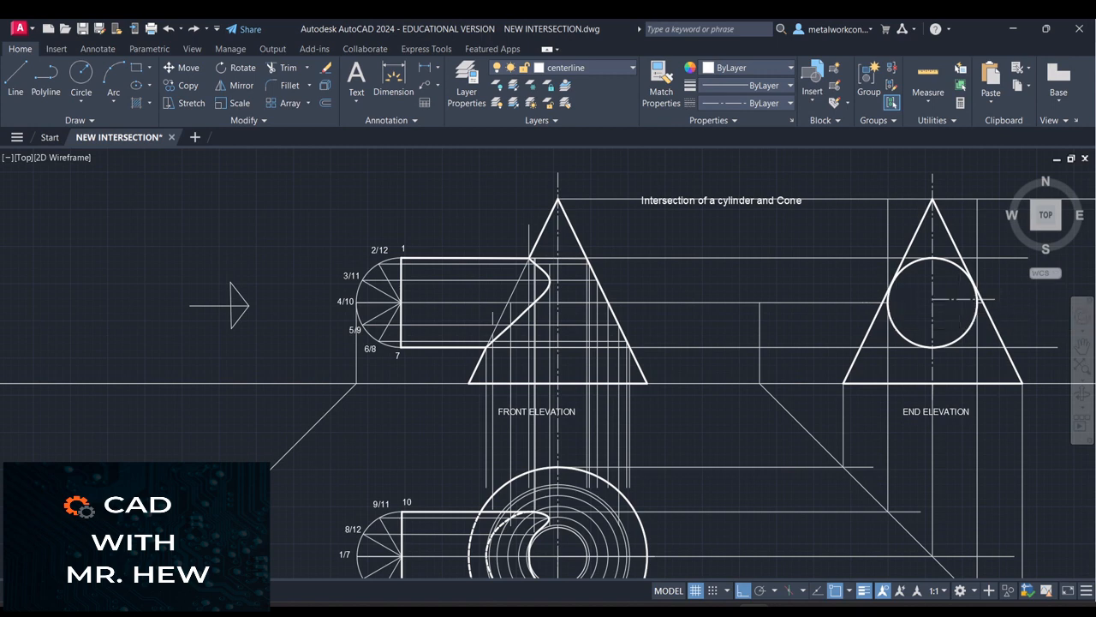
{"action": "left_click", "coordinate": [960, 299]}
{"action": "key", "text": "Delete"}
Step: Draw the circle's horizontal centre line from its left edge, where the axis projection meets it, to just past its right edge
{"action": "left_click", "coordinate": [15, 77]}
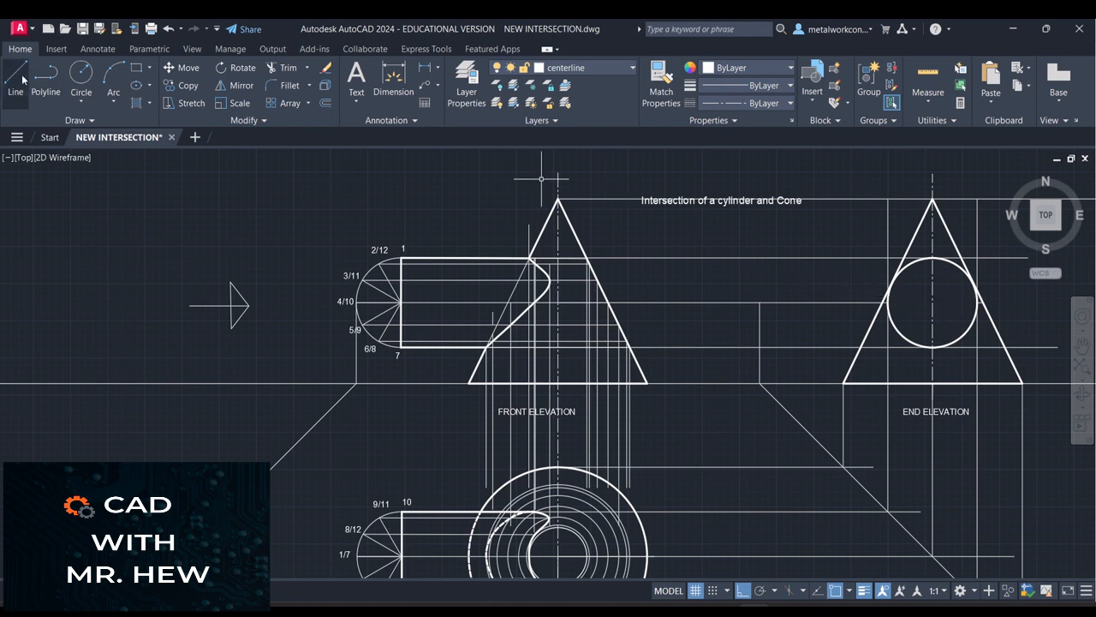
{"action": "scroll", "coordinate": [918, 311], "scroll_direction": "up", "scroll_amount": 6}
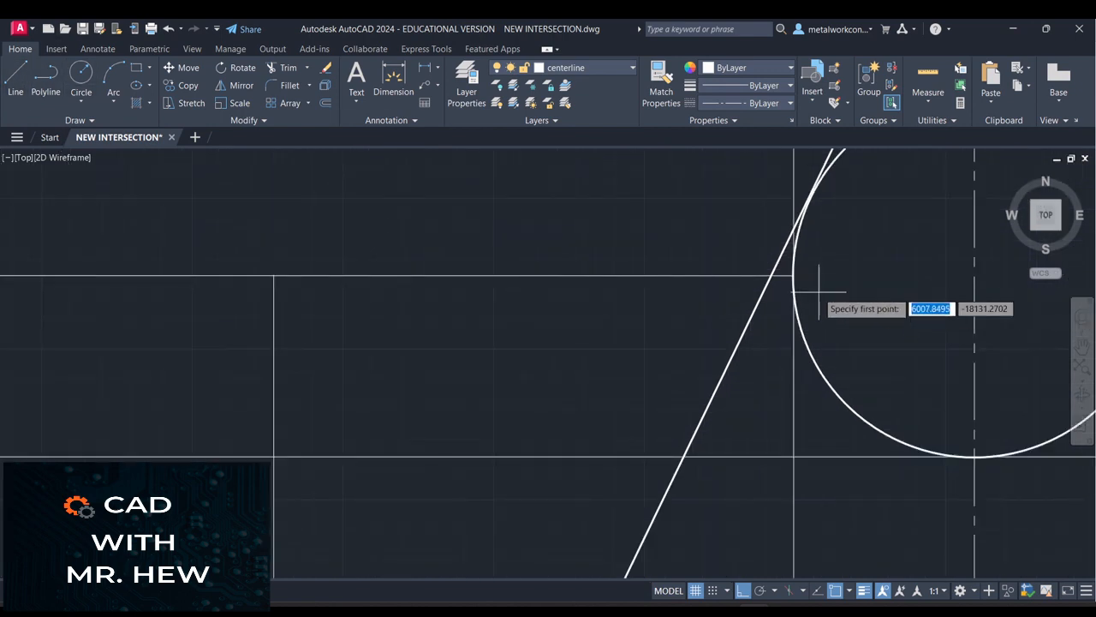
{"action": "left_click", "coordinate": [793, 276]}
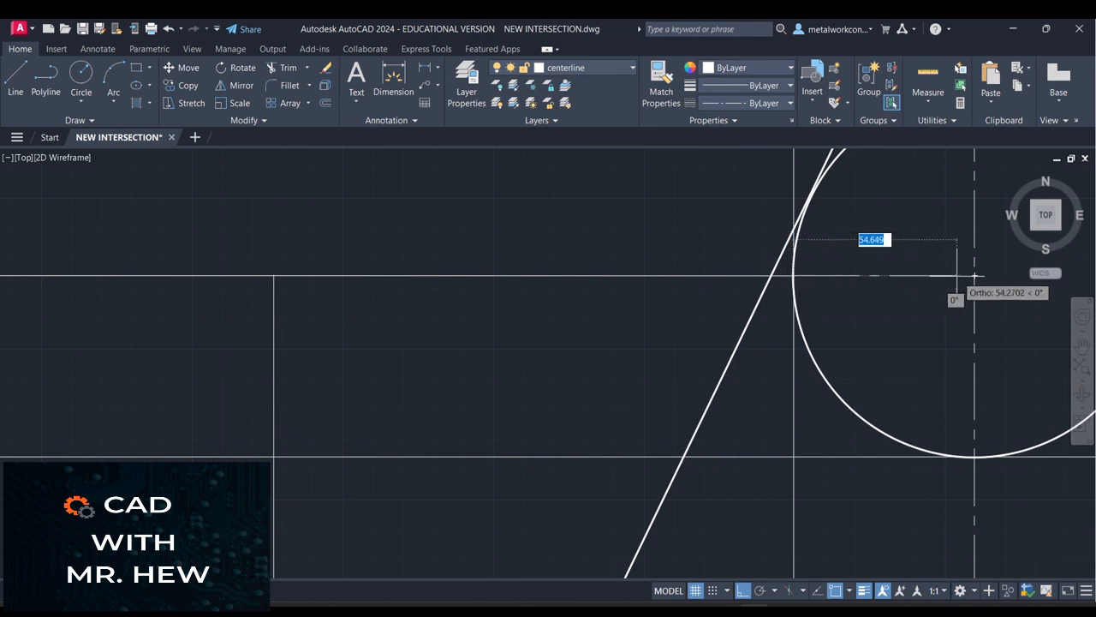
{"action": "left_click", "coordinate": [975, 276]}
{"action": "scroll", "coordinate": [976, 276], "scroll_direction": "down", "scroll_amount": 4}
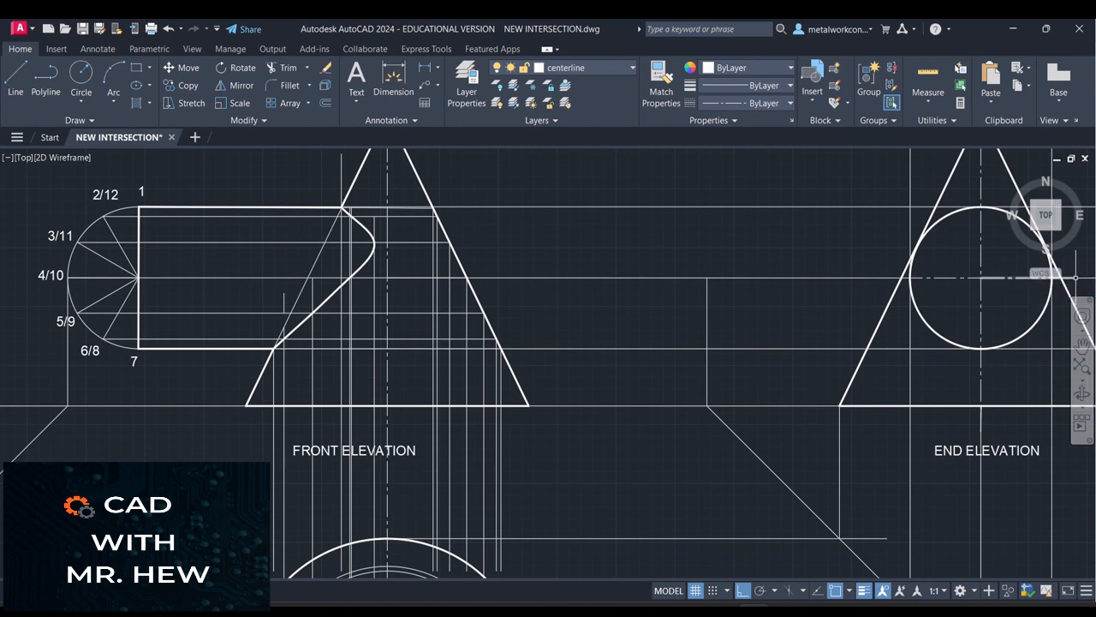
Step: Examine the whole drawing, comparing the front elevation, plan and end elevation with their projection lines
{"action": "scroll", "coordinate": [1080, 372], "scroll_direction": "down", "scroll_amount": 2}
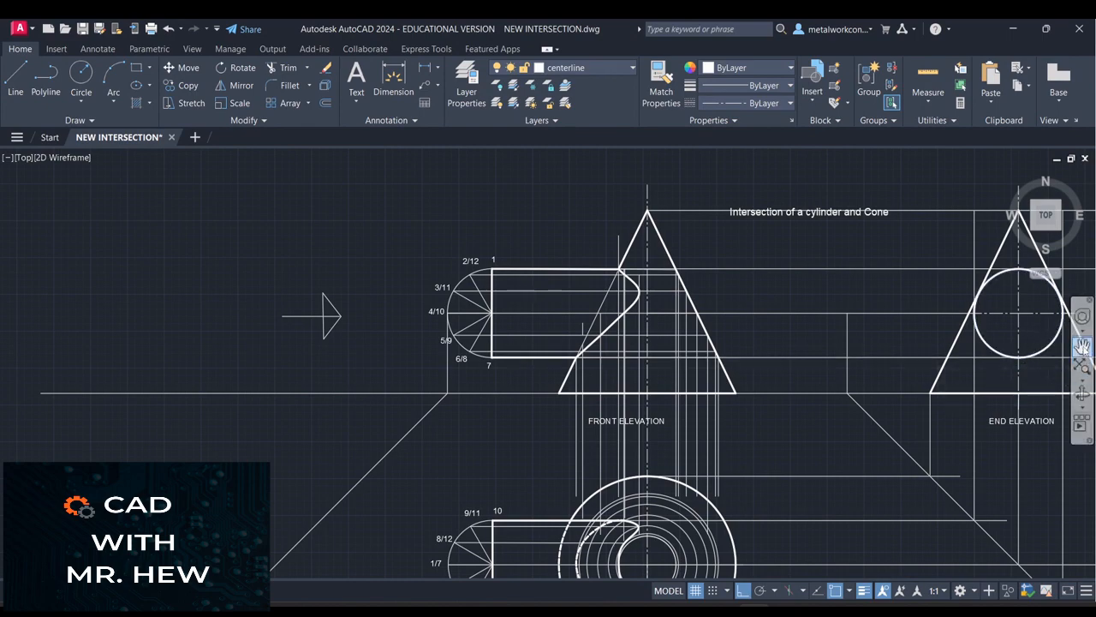
{"action": "left_click", "coordinate": [1083, 346]}
{"action": "left_click_drag", "start_coordinate": [1012, 360], "coordinate": [735, 318]}
{"action": "scroll", "coordinate": [758, 326], "scroll_direction": "down", "scroll_amount": 2}
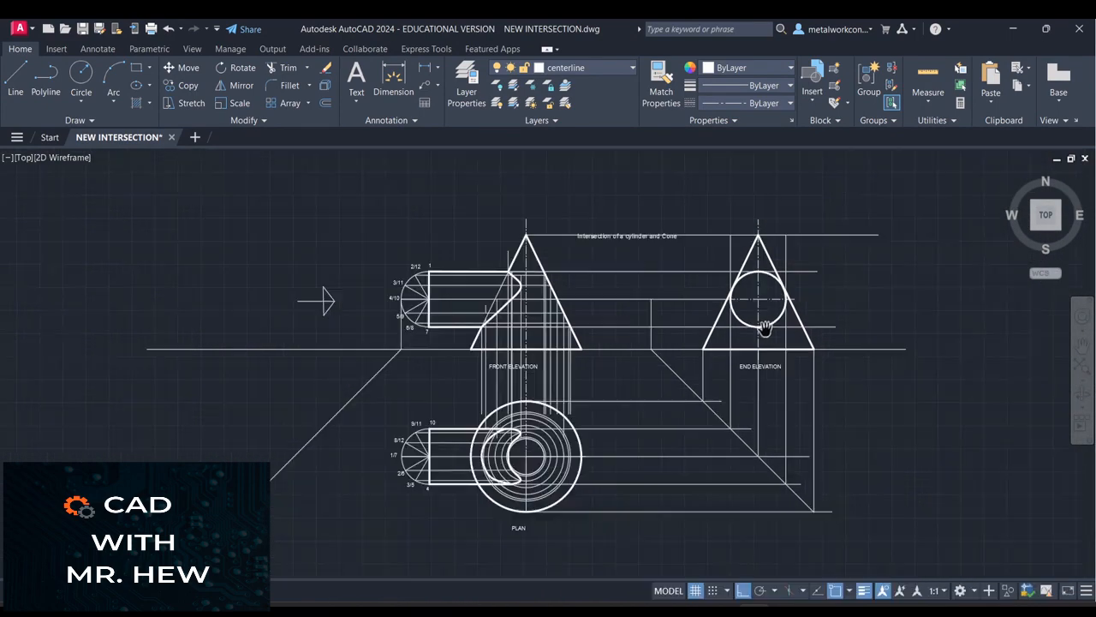
{"action": "scroll", "coordinate": [765, 327], "scroll_direction": "up", "scroll_amount": 2}
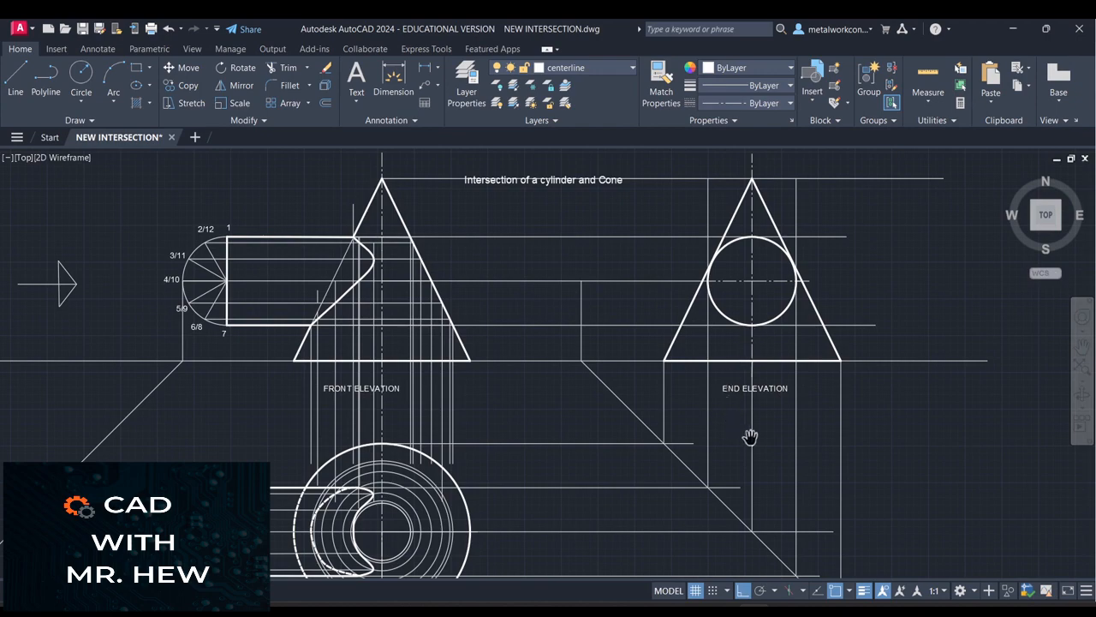
{"action": "mouse_move", "coordinate": [771, 444]}
{"action": "left_mouse_down"}
{"action": "mouse_move", "coordinate": [786, 425]}
{"action": "mouse_move", "coordinate": [771, 397]}
{"action": "mouse_move", "coordinate": [725, 374]}
{"action": "left_mouse_up"}
{"action": "scroll", "coordinate": [787, 426], "scroll_direction": "down", "scroll_amount": 2}
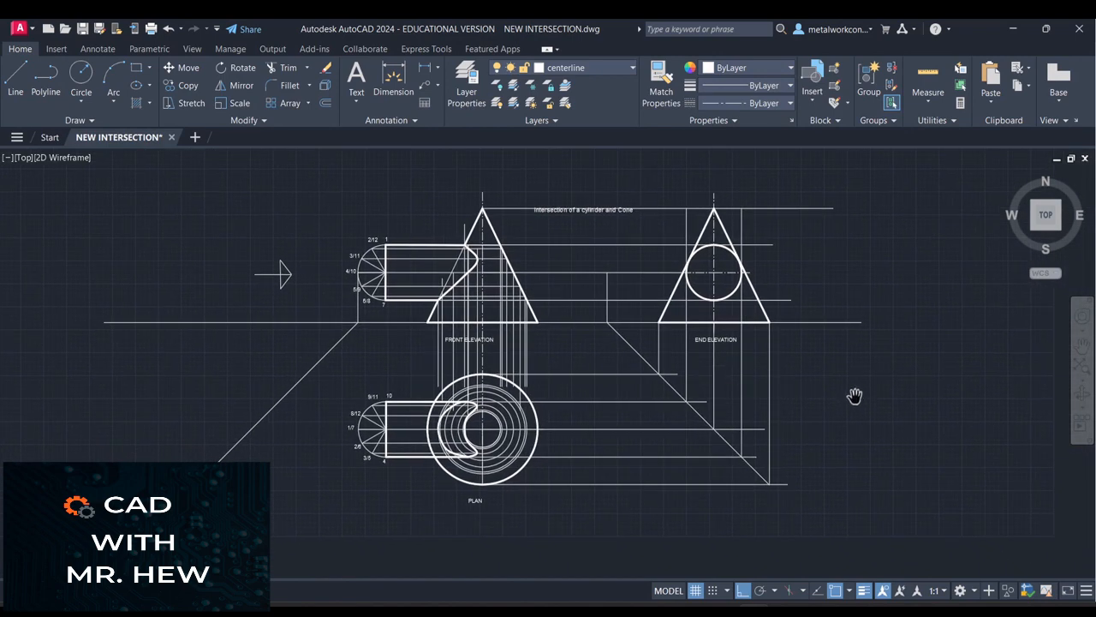
{"action": "key", "text": "Escape"}
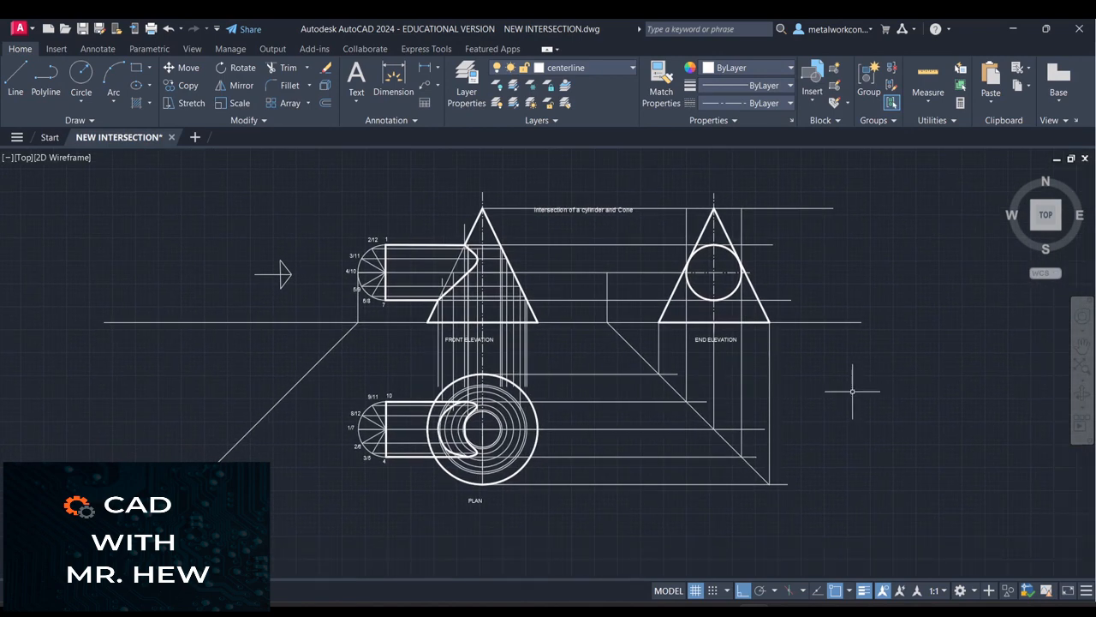